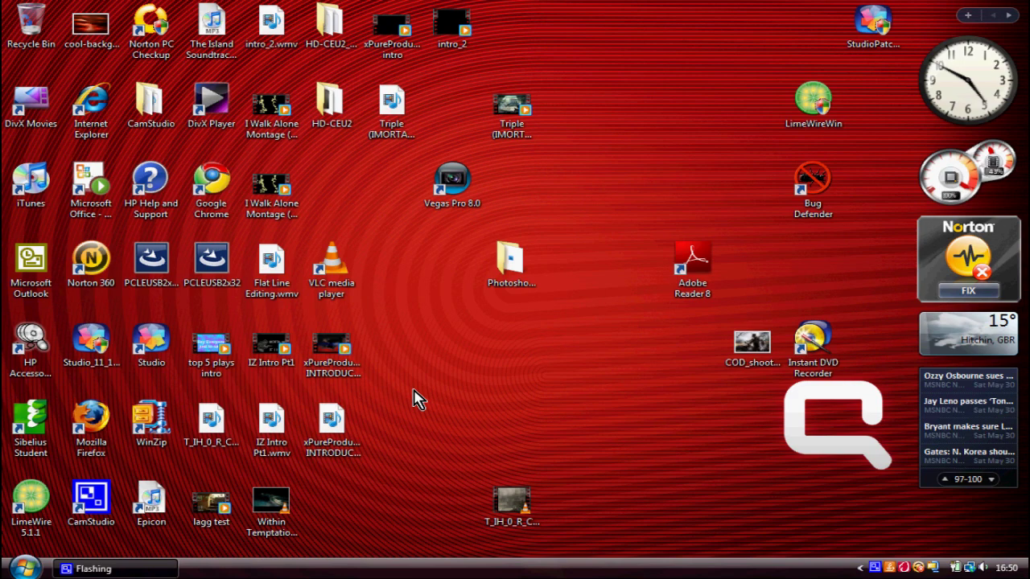
- Launch Vegas Pro 8.0 and decline restoring the autosaved project
double_click(433, 183)
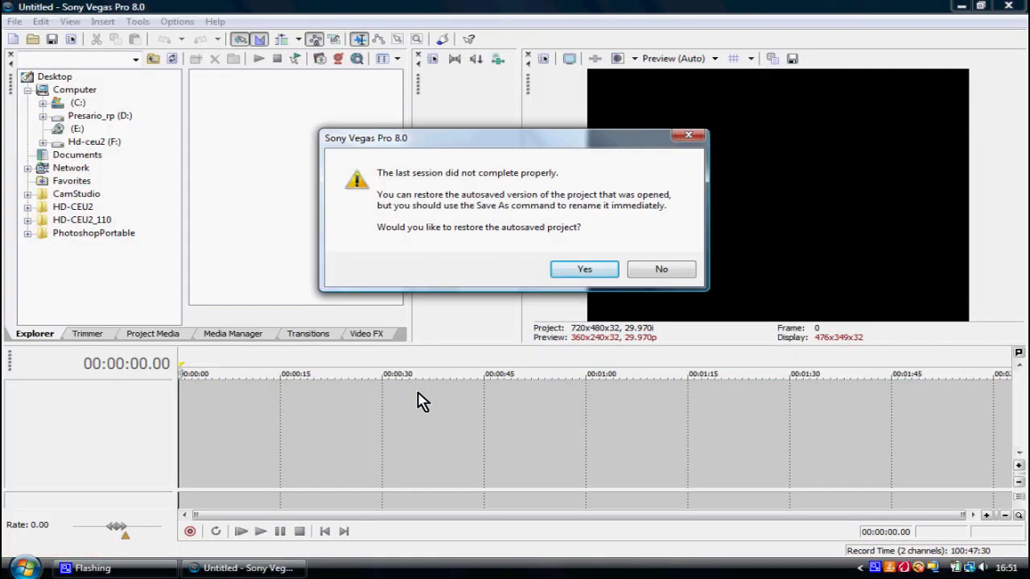
click(661, 272)
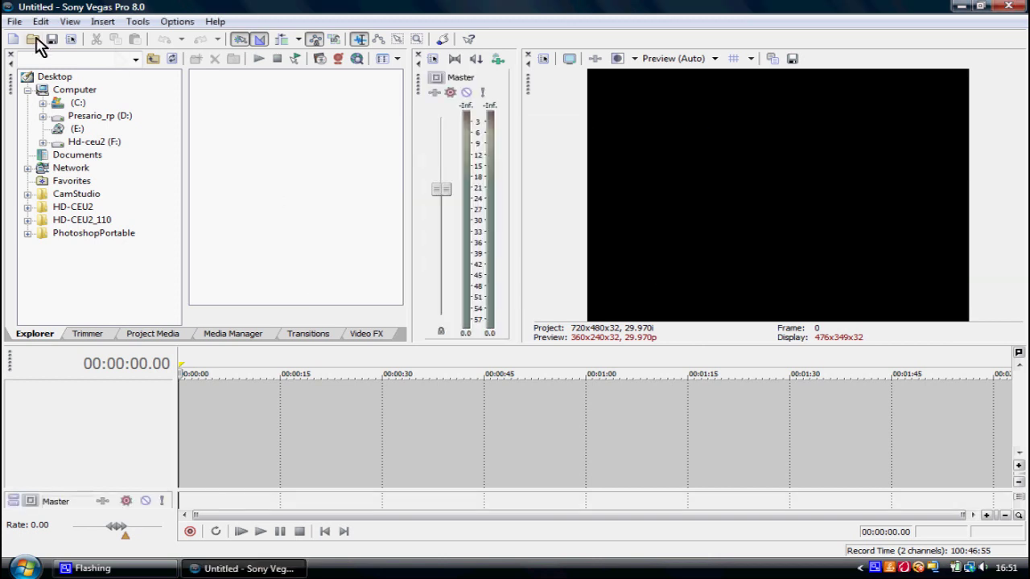
click(15, 22)
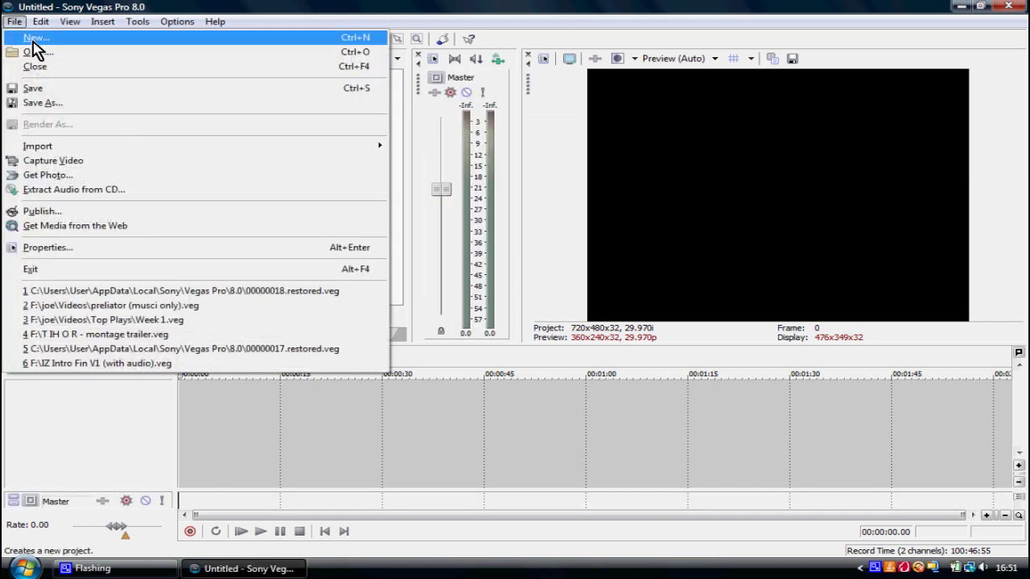
- Start a new project from the HQ Youtube template, confirming 960x540 frame size
click(34, 42)
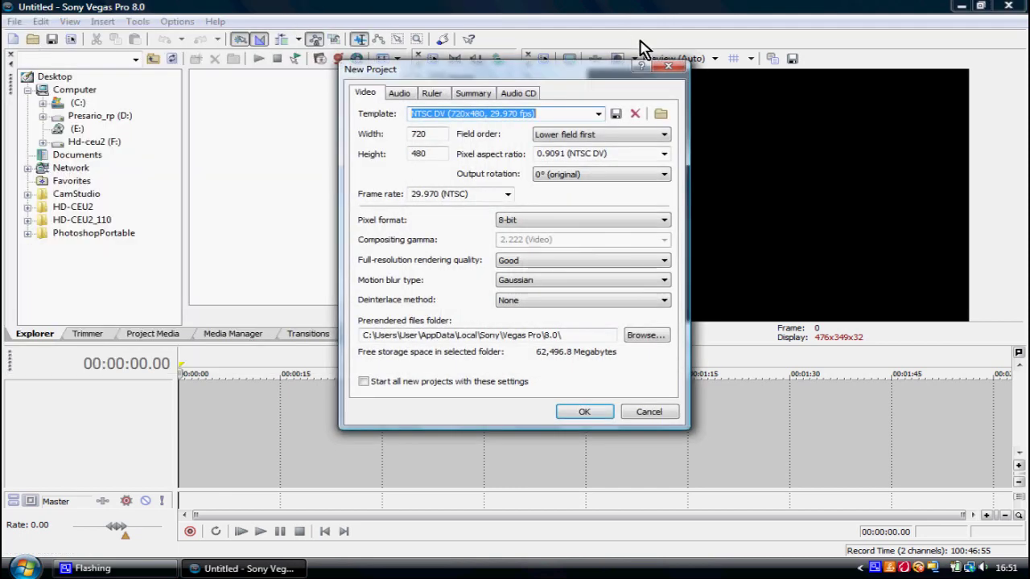
mouse_move(567, 72)
mouse_down()
mouse_move(565, 42)
mouse_move(568, 81)
mouse_up()
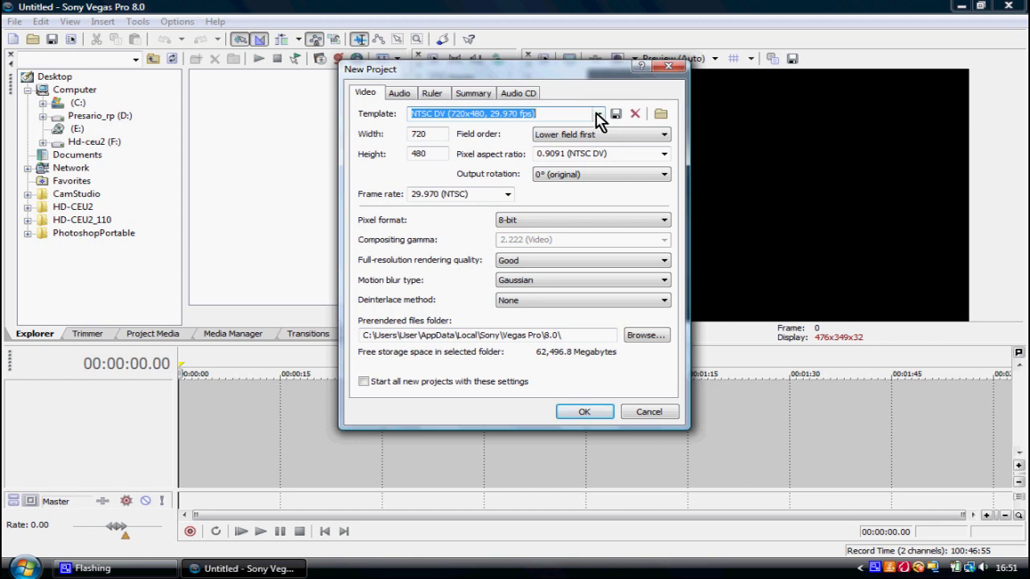
click(599, 114)
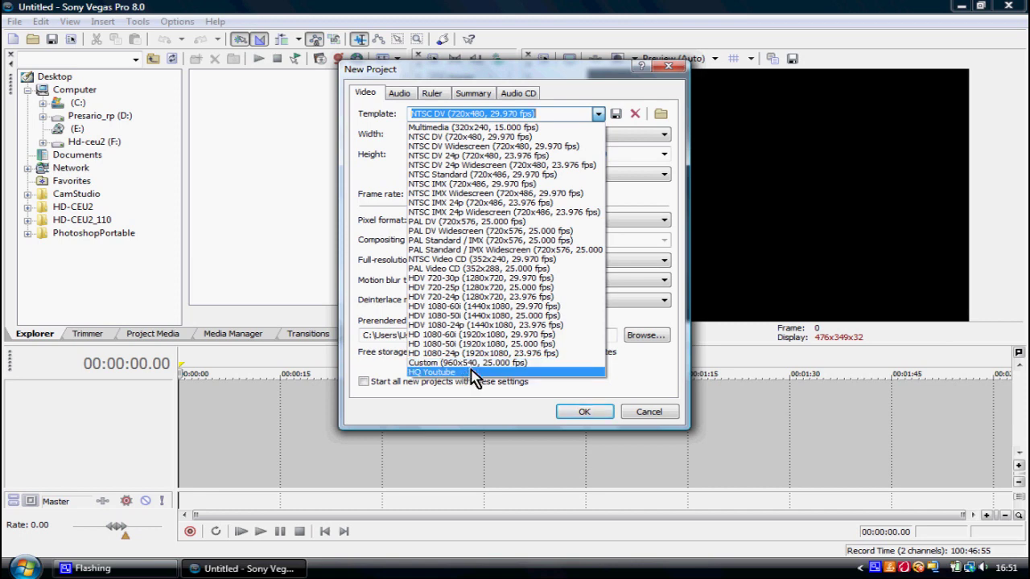
click(470, 374)
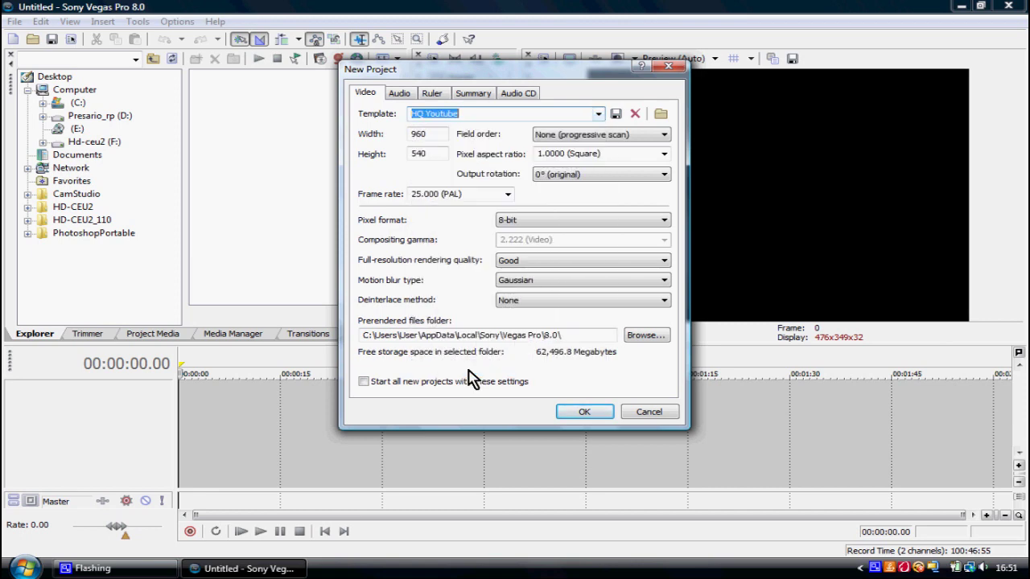
key(Tab)
click(434, 133)
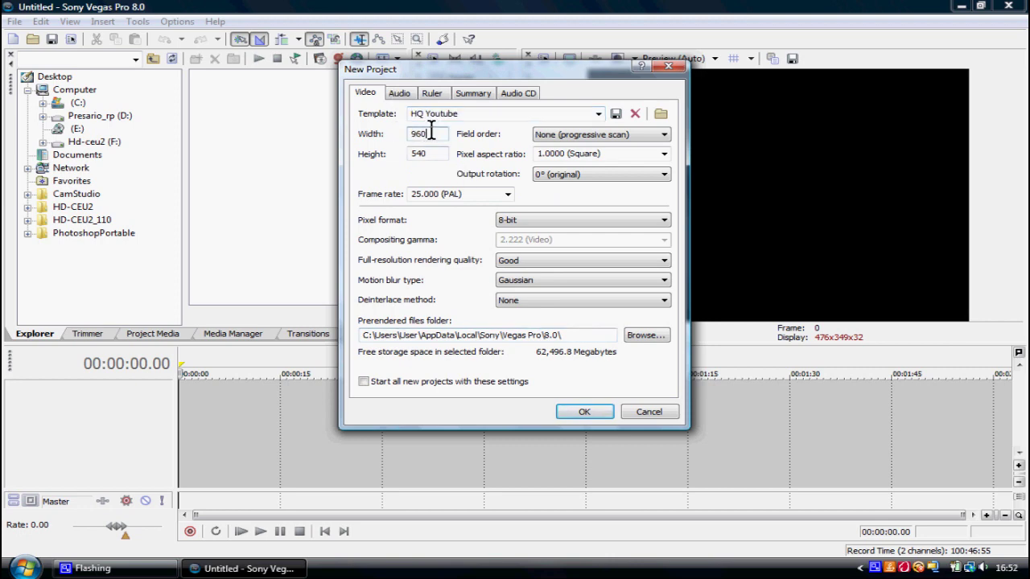
click(433, 155)
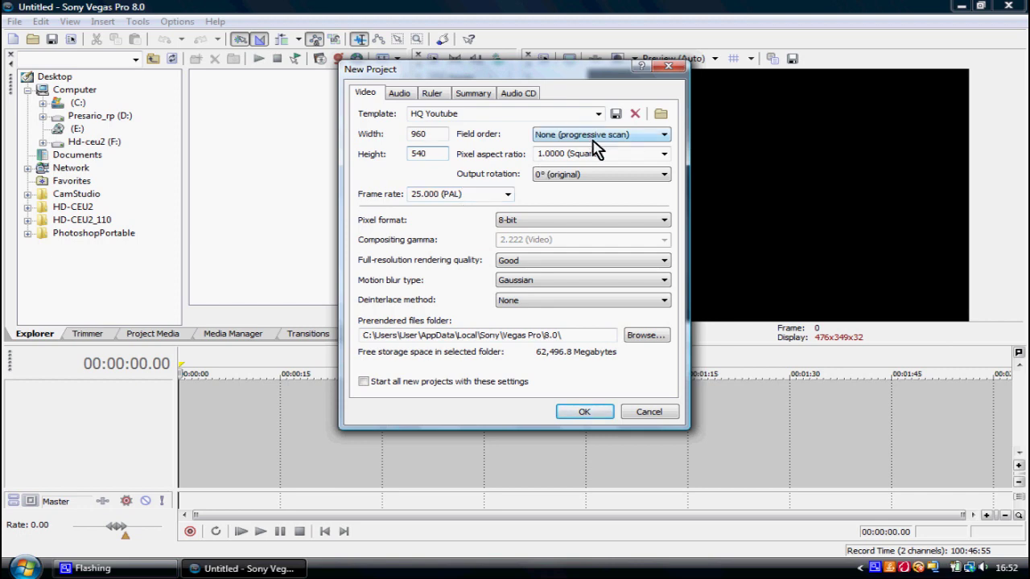
- Set rendering quality to Best, make these settings the default for new projects, and apply
click(559, 262)
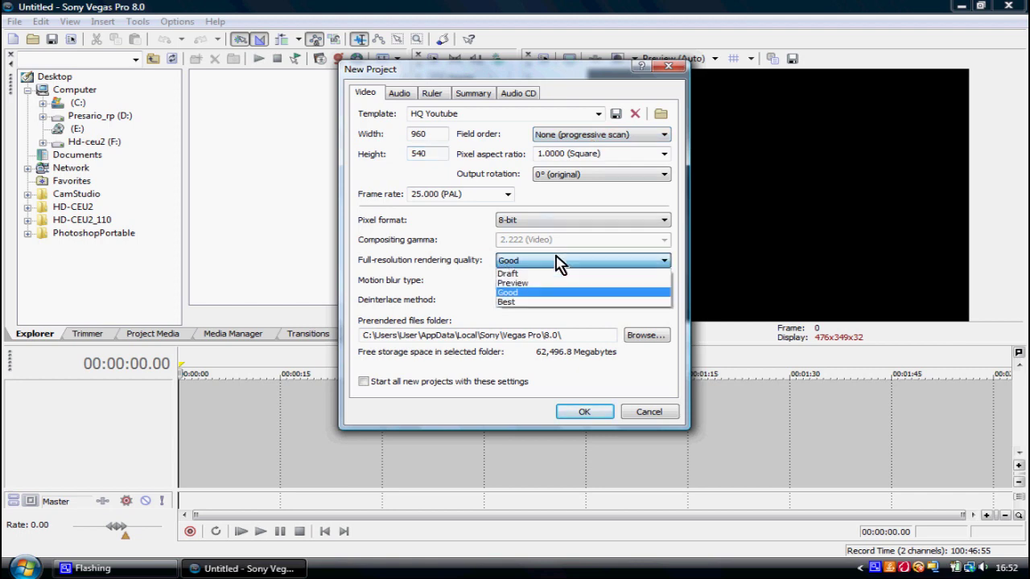
click(519, 310)
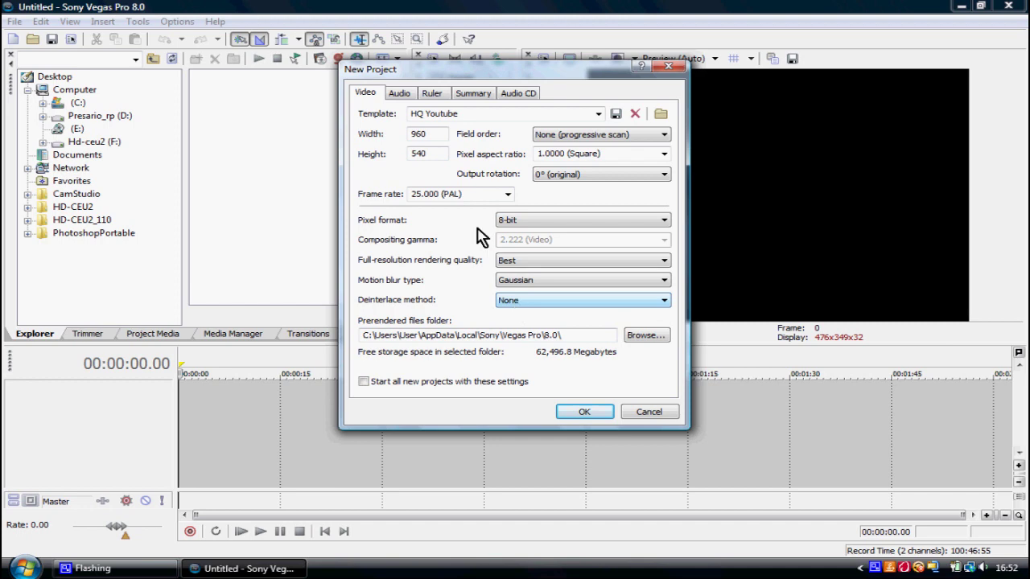
click(544, 112)
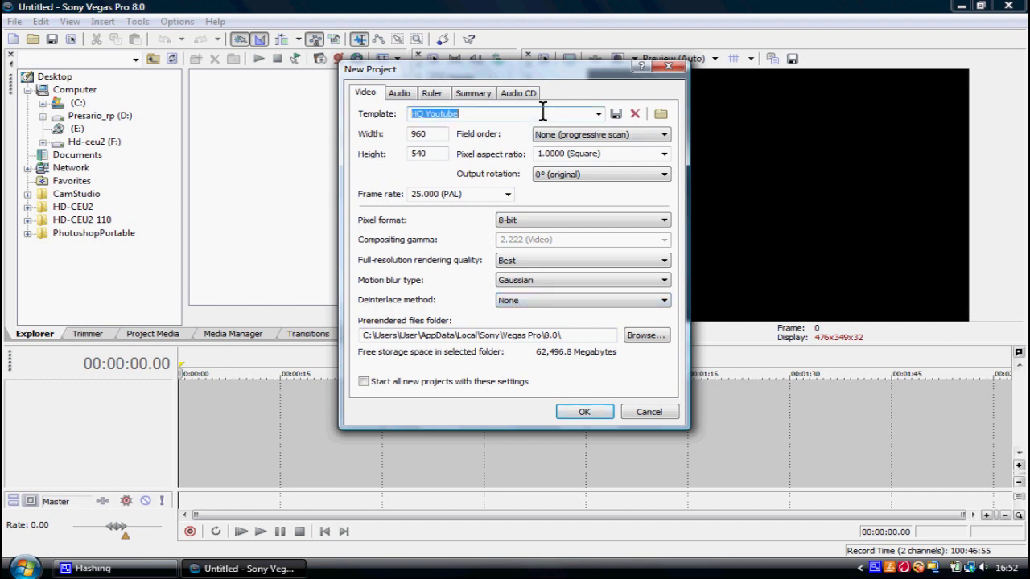
click(467, 114)
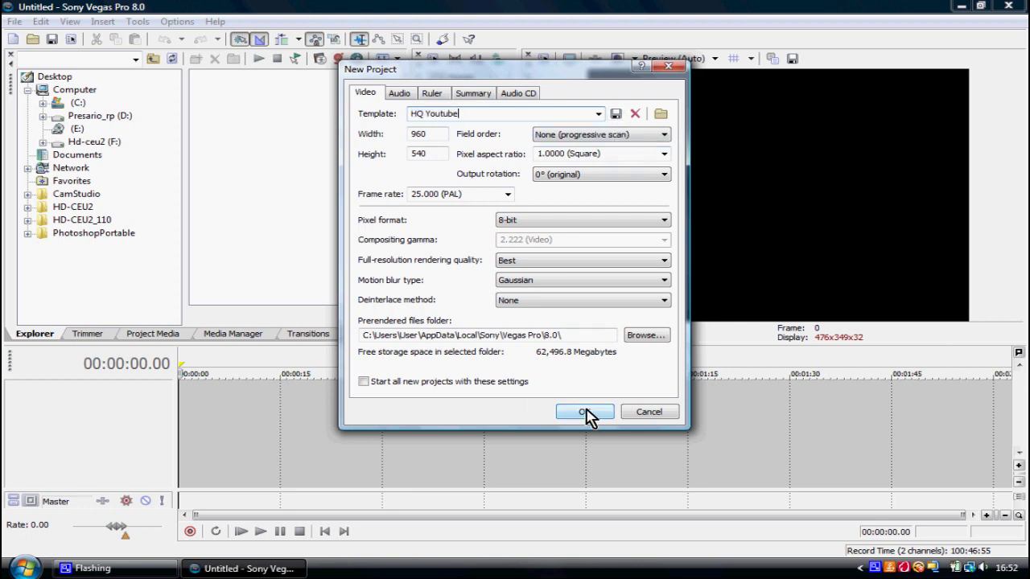
click(483, 384)
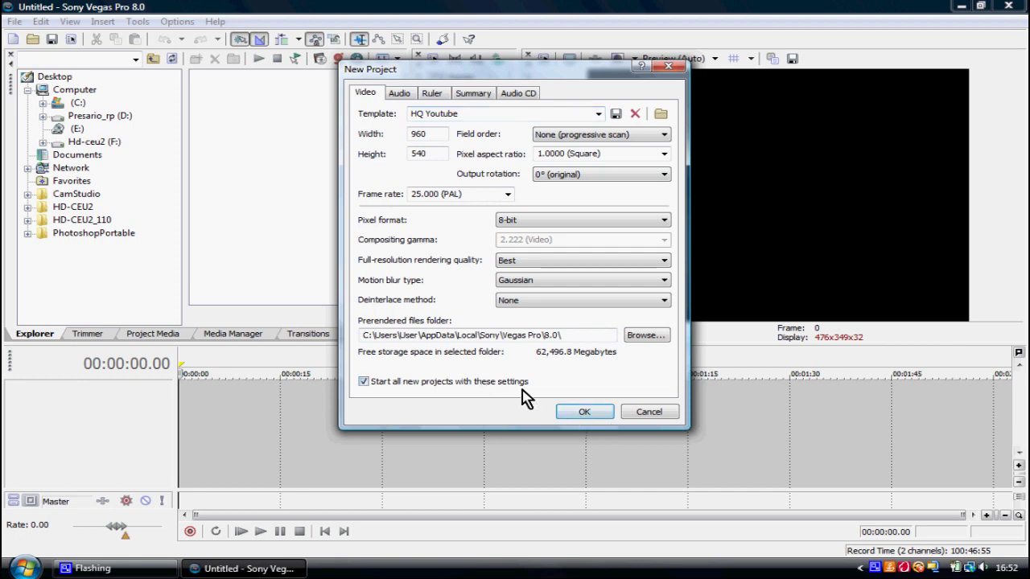
click(580, 413)
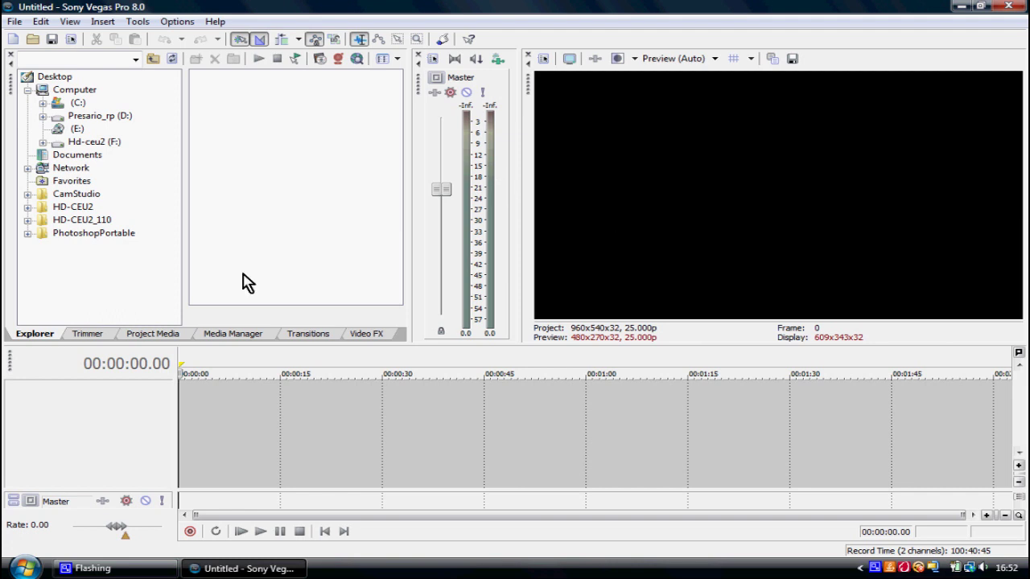
- Browse F:\joe\Videos\Dualtage Folder, then the Desktop, and select the Triple (IMORTAL zebra) clip
click(77, 142)
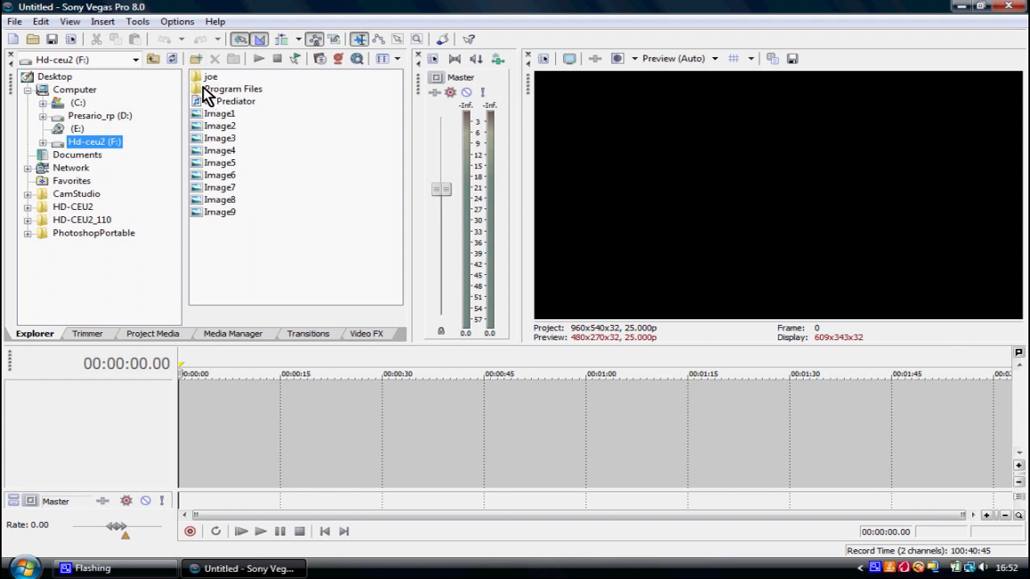
double_click(210, 78)
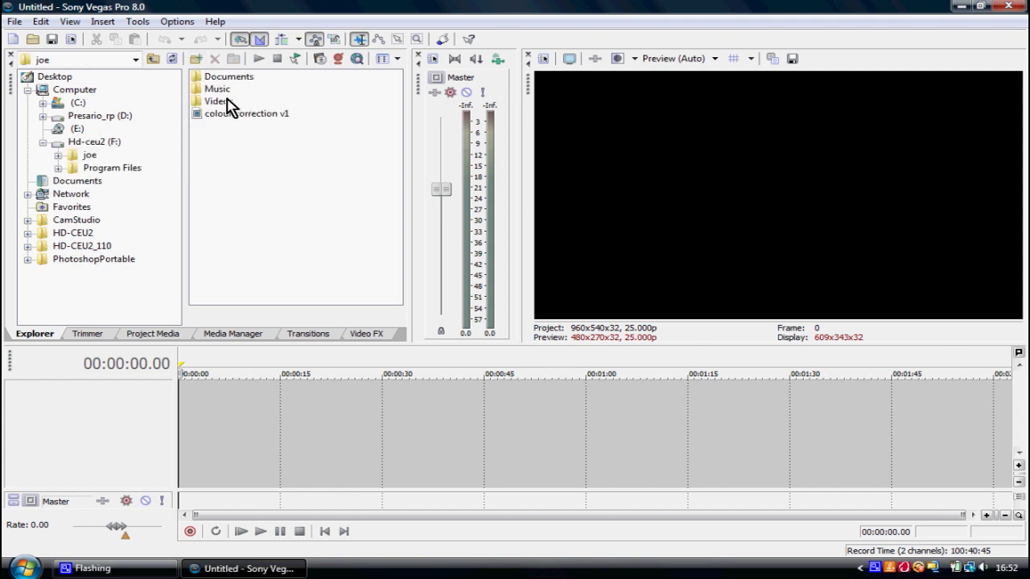
double_click(230, 103)
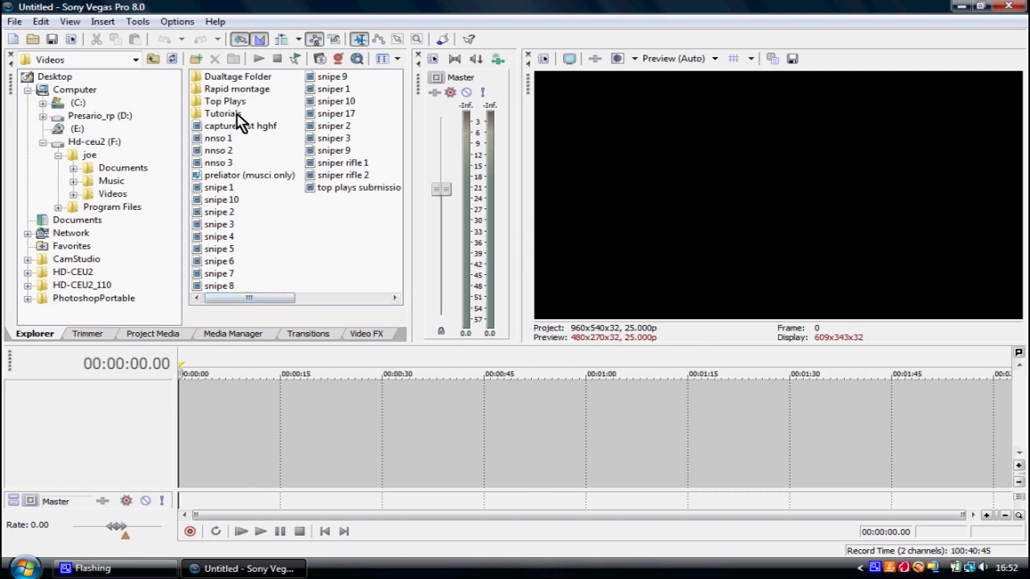
double_click(231, 78)
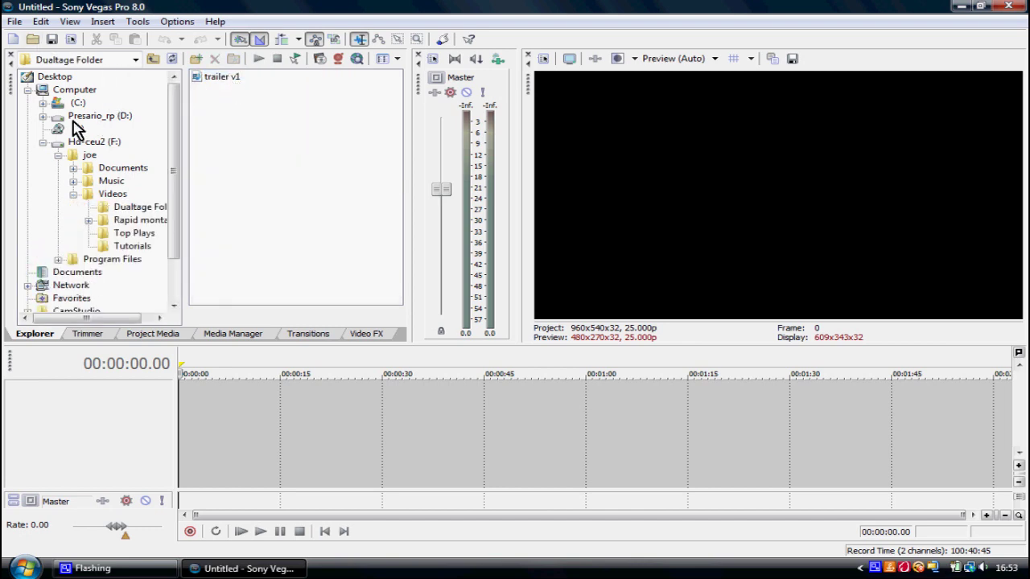
click(71, 89)
click(60, 77)
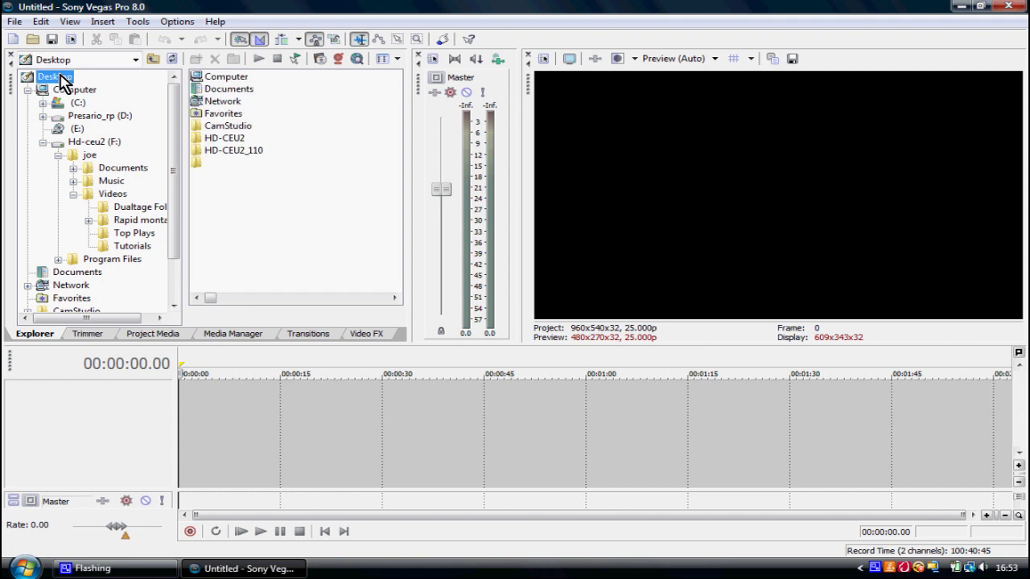
drag(220, 296, 330, 285)
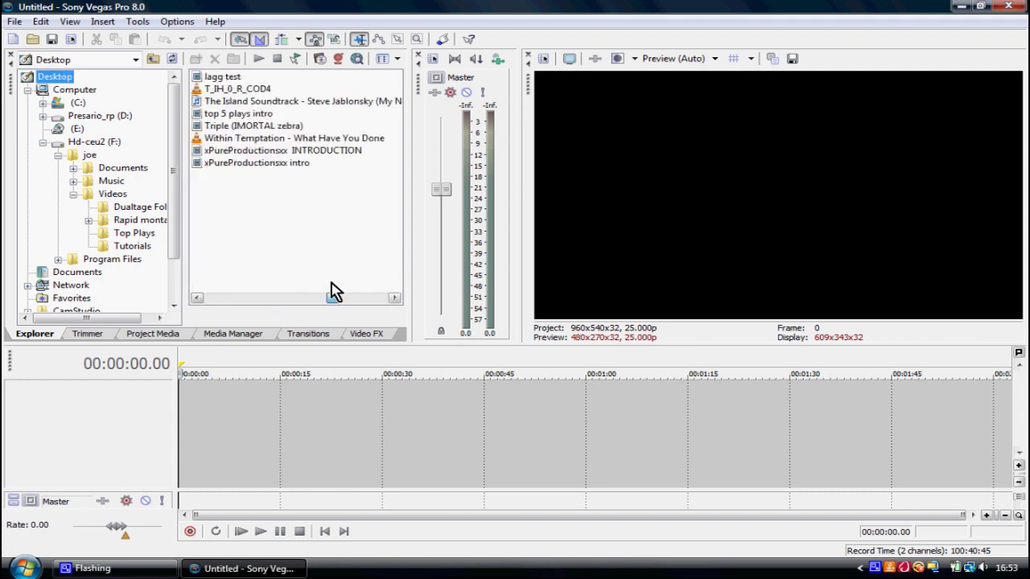
click(259, 129)
- Place the Triple clip at the timeline start, play it, trim ~4.18 s off its end, cue 00:00:02.15
drag(259, 129, 186, 458)
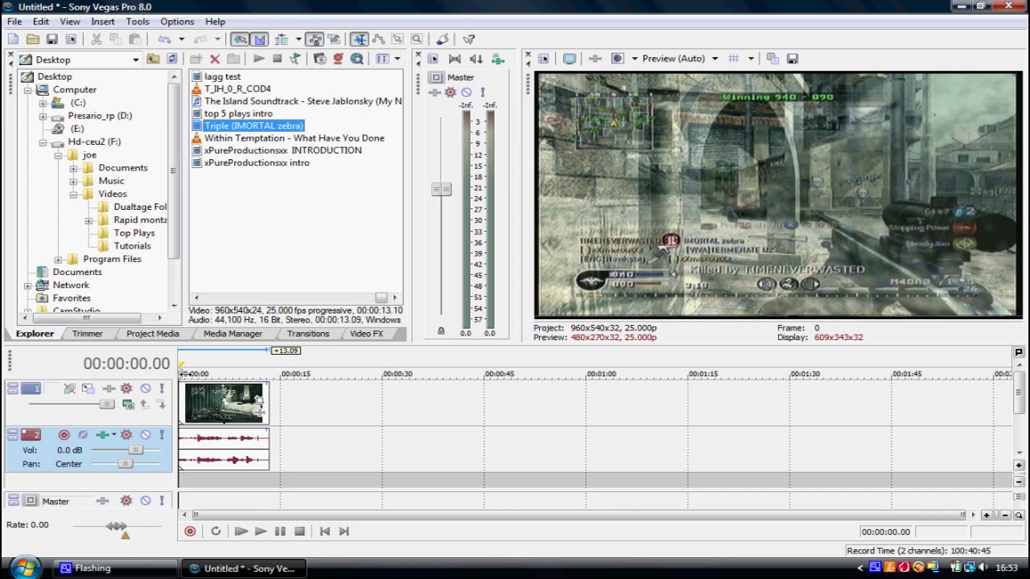
click(178, 375)
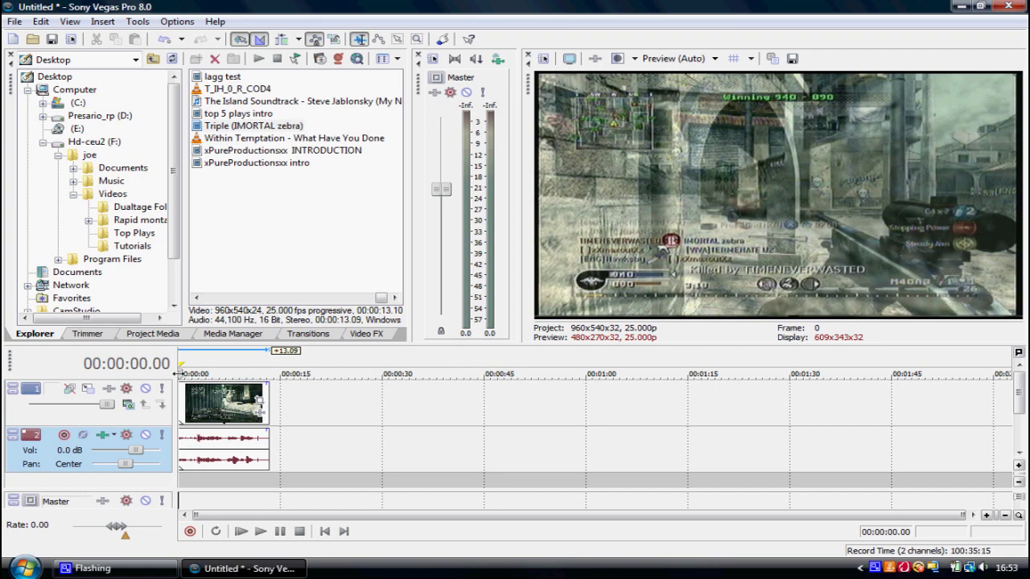
key(space)
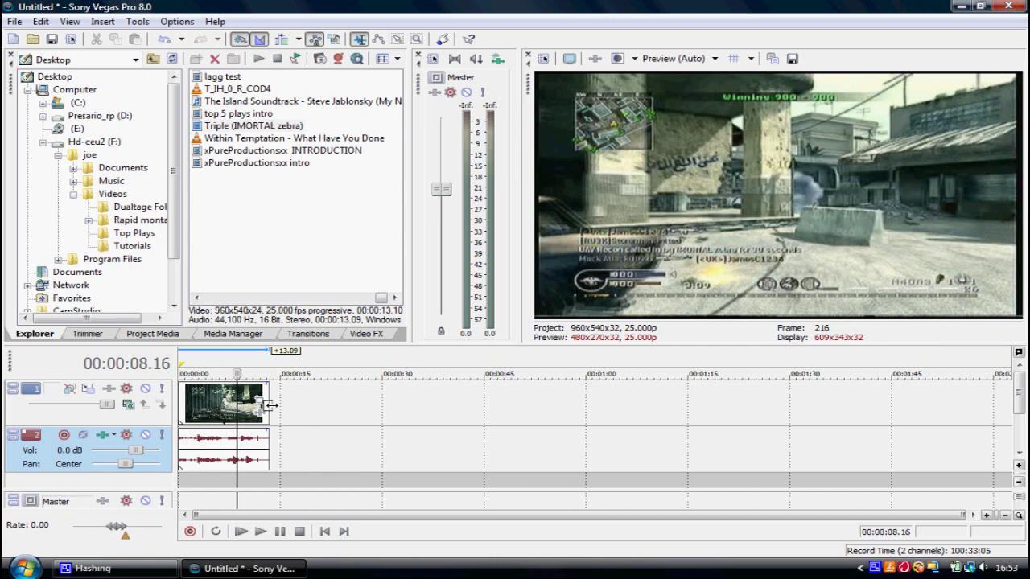
drag(269, 406, 237, 400)
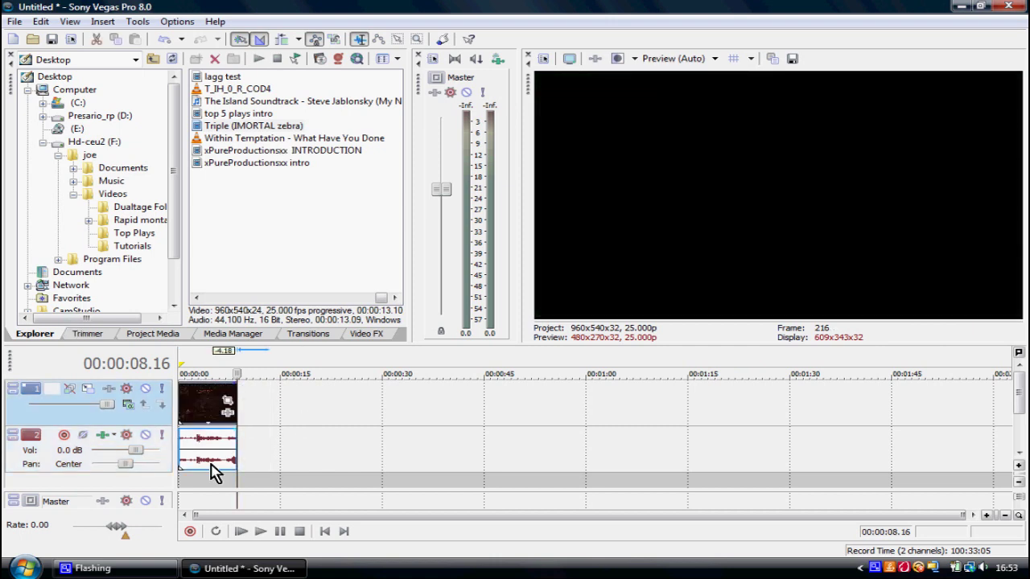
click(196, 406)
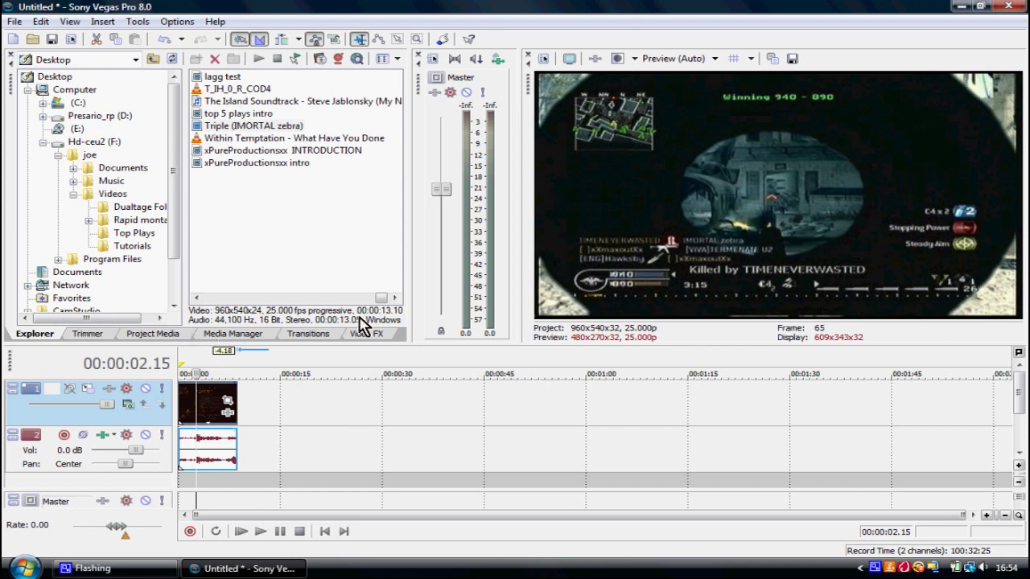
- Apply the Brightness and Contrast 'Reset to None' preset to video Track 1
click(382, 330)
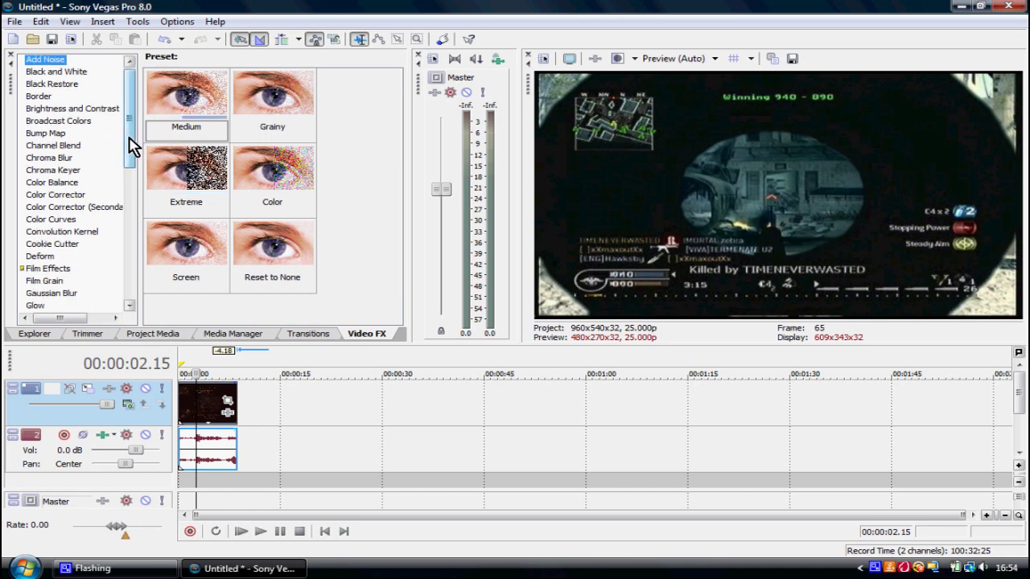
click(105, 114)
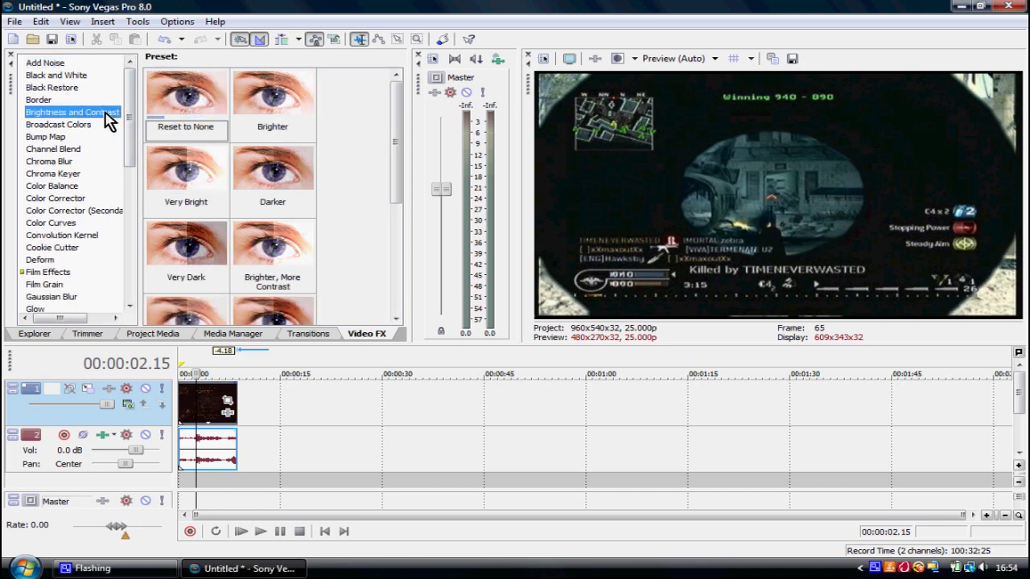
drag(405, 154, 402, 276)
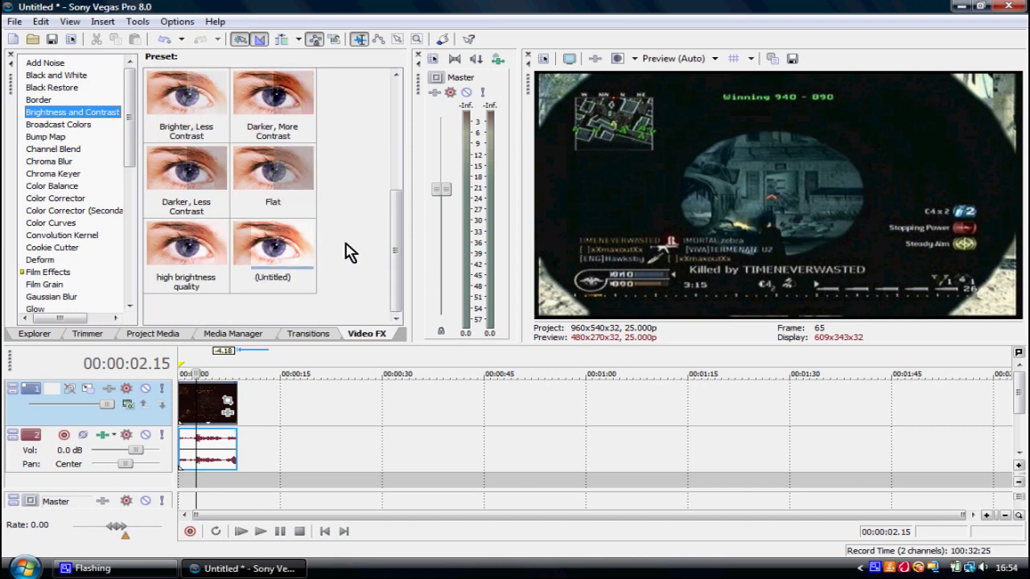
drag(397, 258, 378, 107)
drag(187, 102, 79, 422)
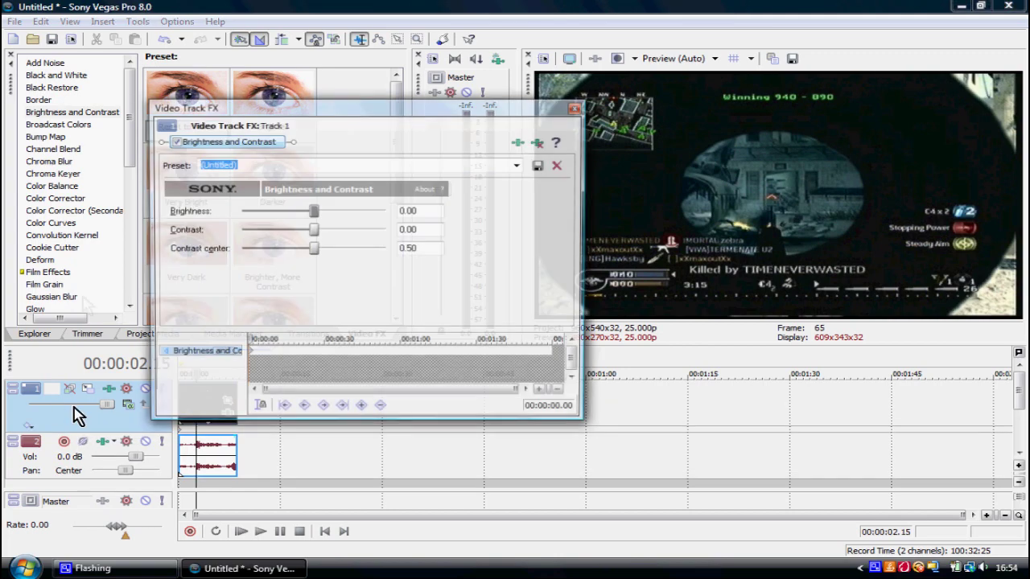
- Grade Track 1 with brightness 0.12, contrast 0.22 and contrast center 0.82, then close the effect window
drag(314, 212, 322, 213)
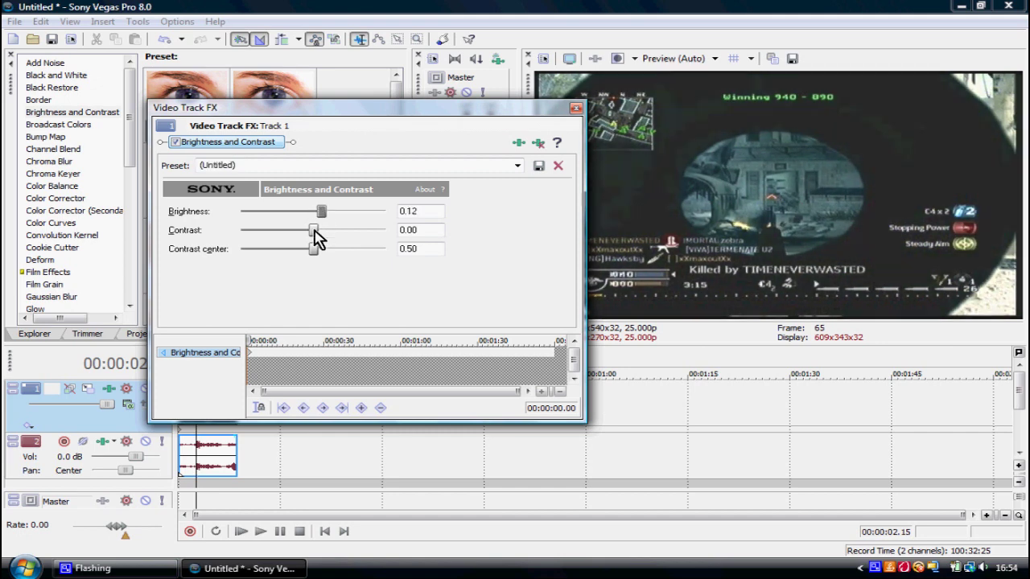
drag(315, 232, 329, 232)
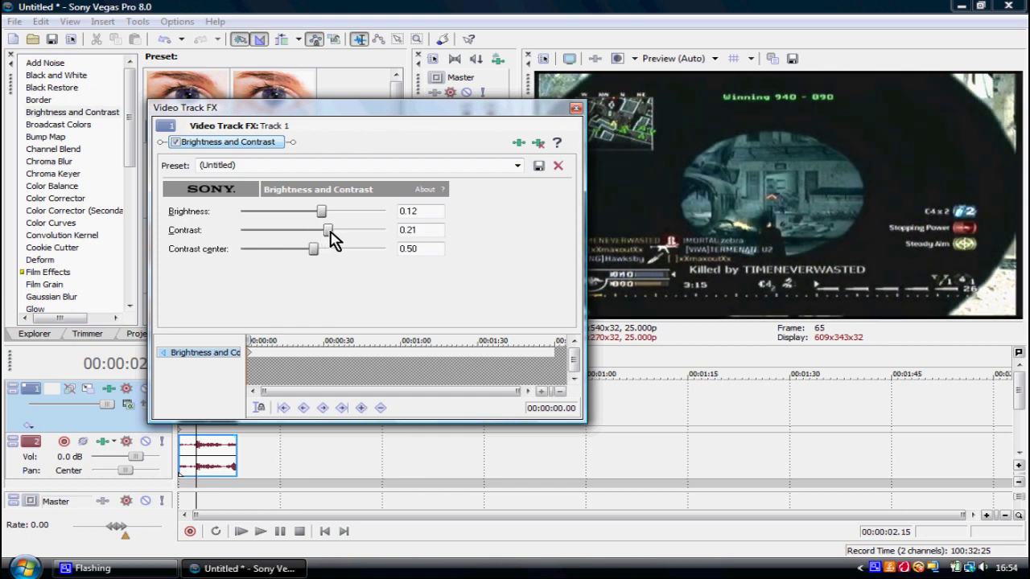
drag(316, 251, 362, 249)
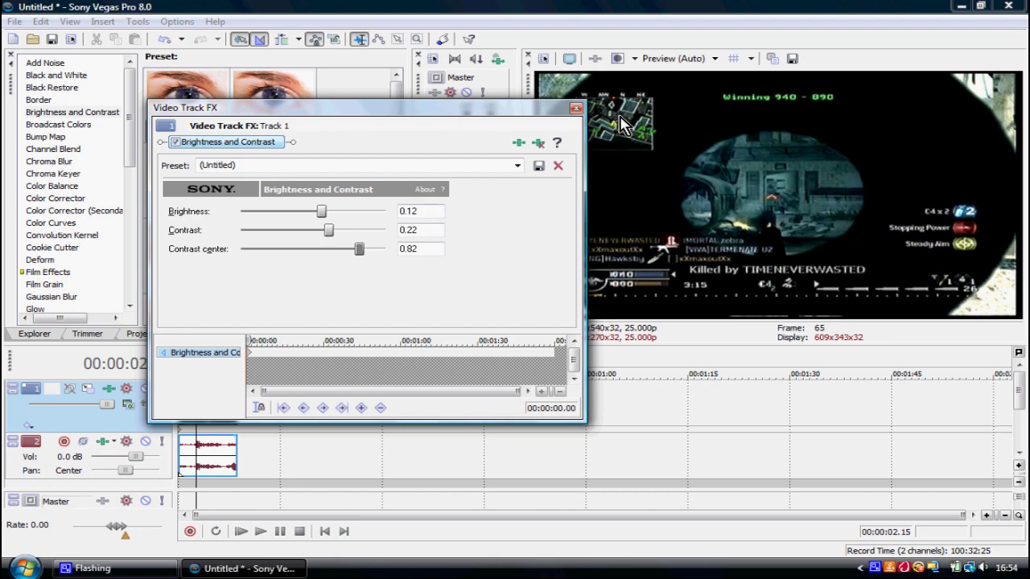
click(577, 108)
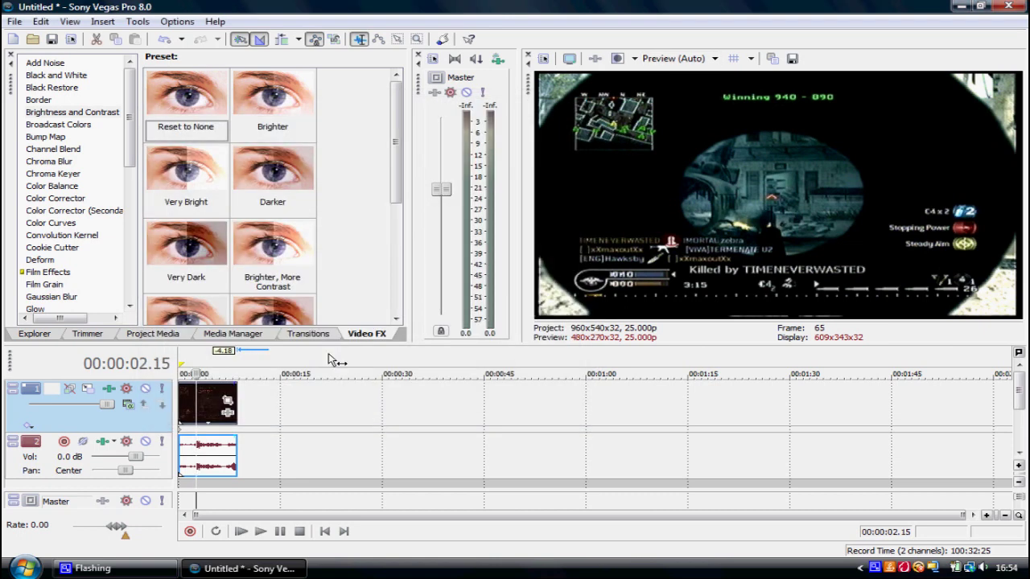
- Move the playhead forward a few frames to 00:00:03.06
drag(196, 375, 198, 375)
key(Right)
key(Right)
key(Right)
key(Right)
key(Right)
key(Right)
key(Right)
key(Right)
key(Right)
key(Right)
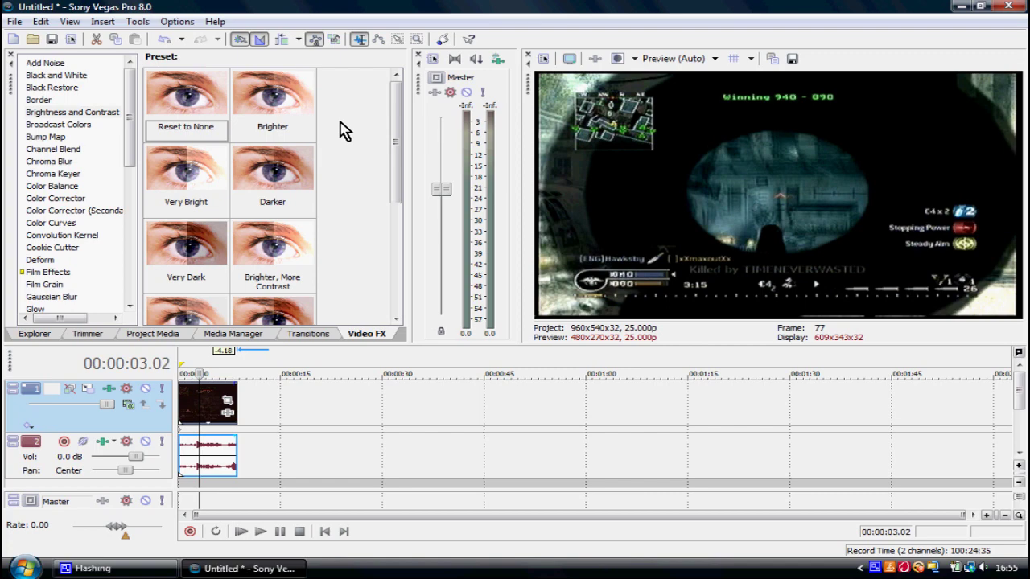
key(Right)
key(Right)
key(Right)
key(Right)
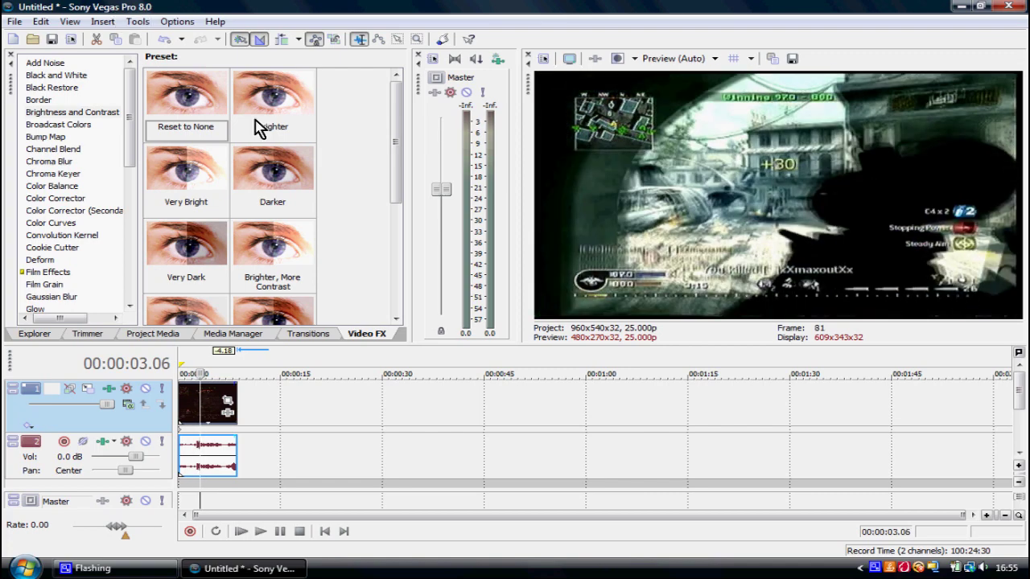
- Add the Saturation Adjust 'Reset to None' preset to video Track 1
drag(127, 122, 125, 161)
scroll(121, 144, up, 3)
scroll(113, 210, down, 9)
click(87, 186)
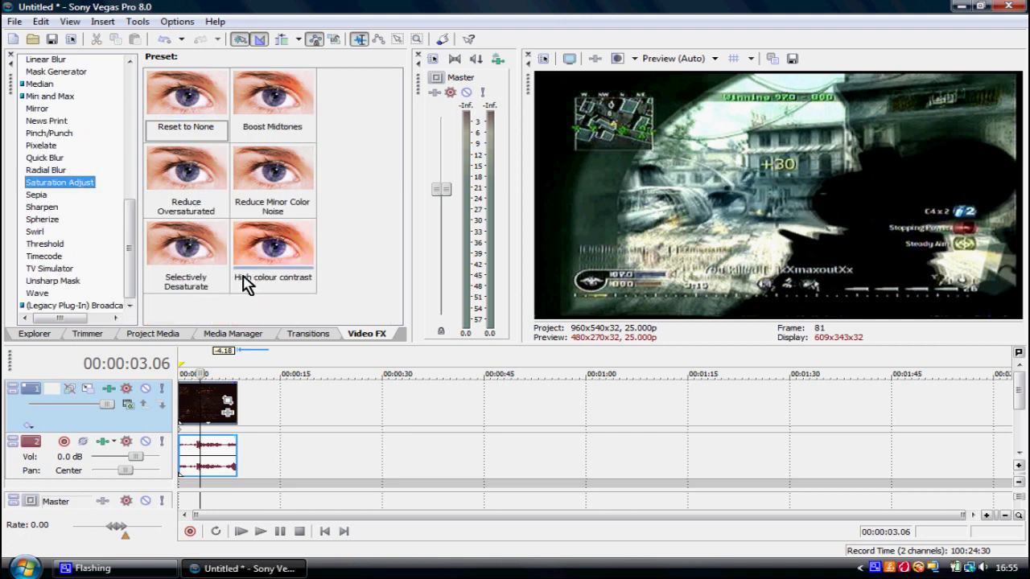
click(200, 99)
drag(200, 99, 66, 420)
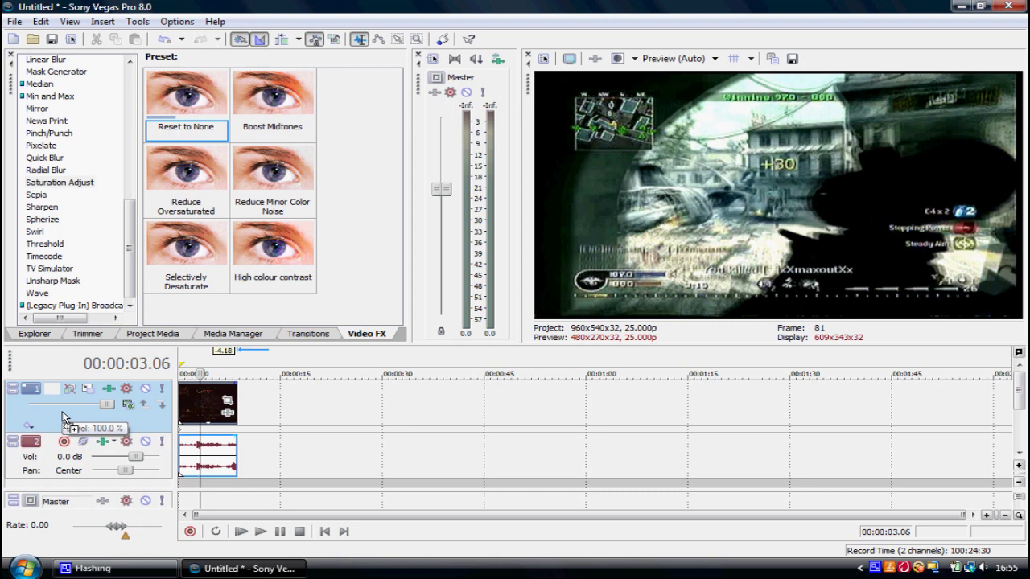
- Set Saturation Adjust amount to 1, center to 0 and spread to 1
drag(560, 222, 555, 266)
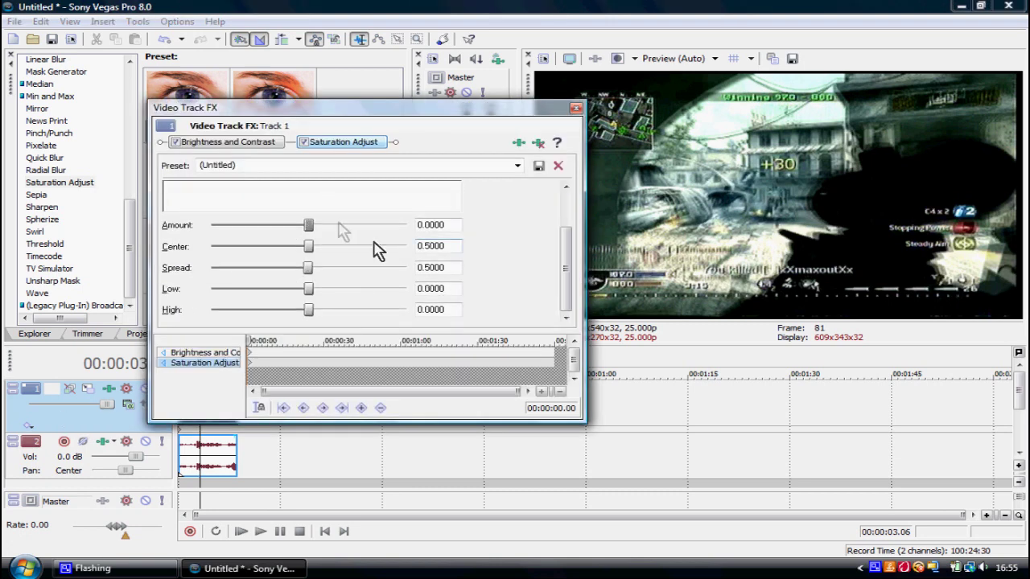
drag(309, 227, 412, 228)
drag(566, 258, 562, 206)
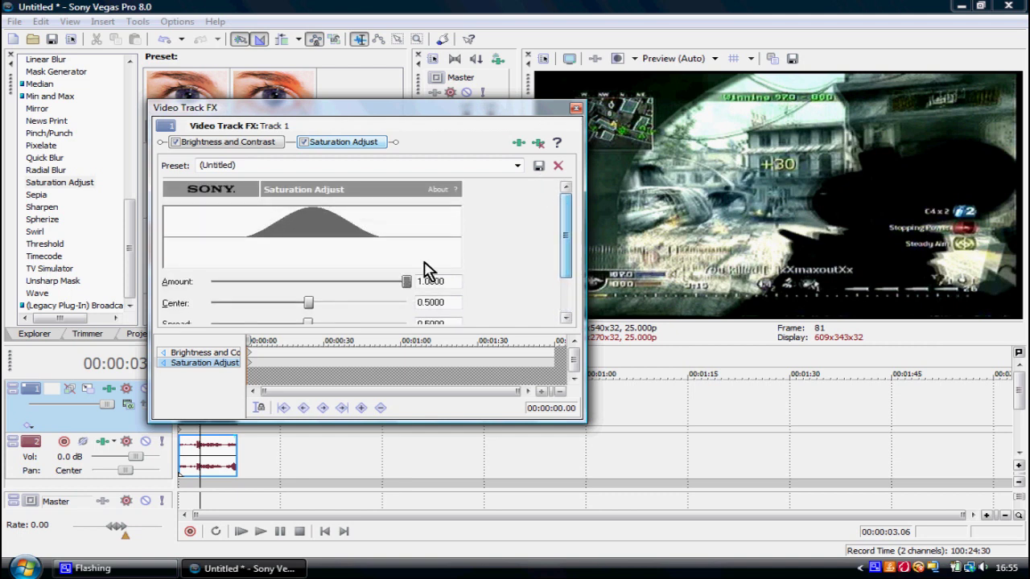
drag(308, 305, 200, 314)
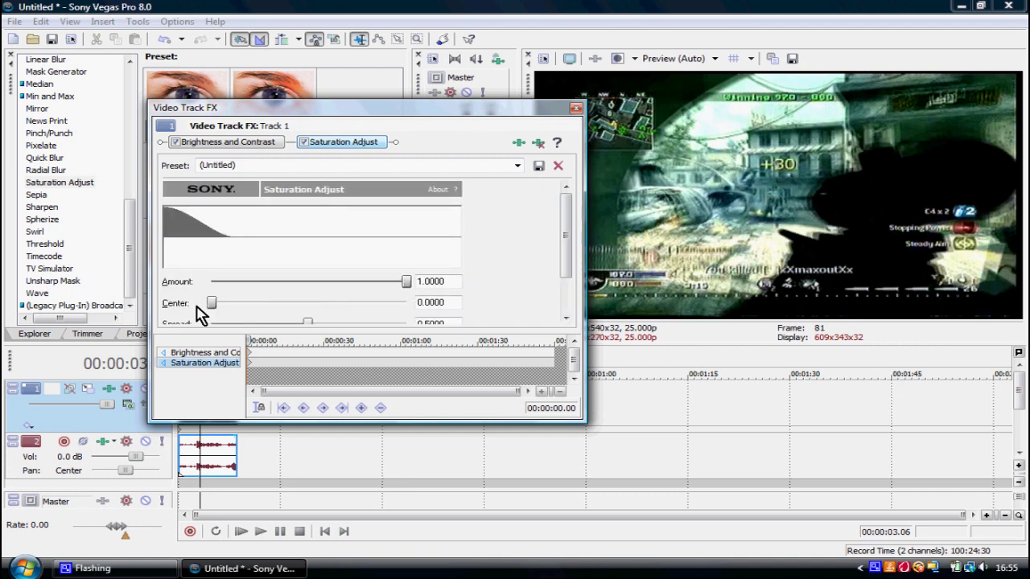
drag(309, 325, 415, 319)
drag(570, 235, 568, 280)
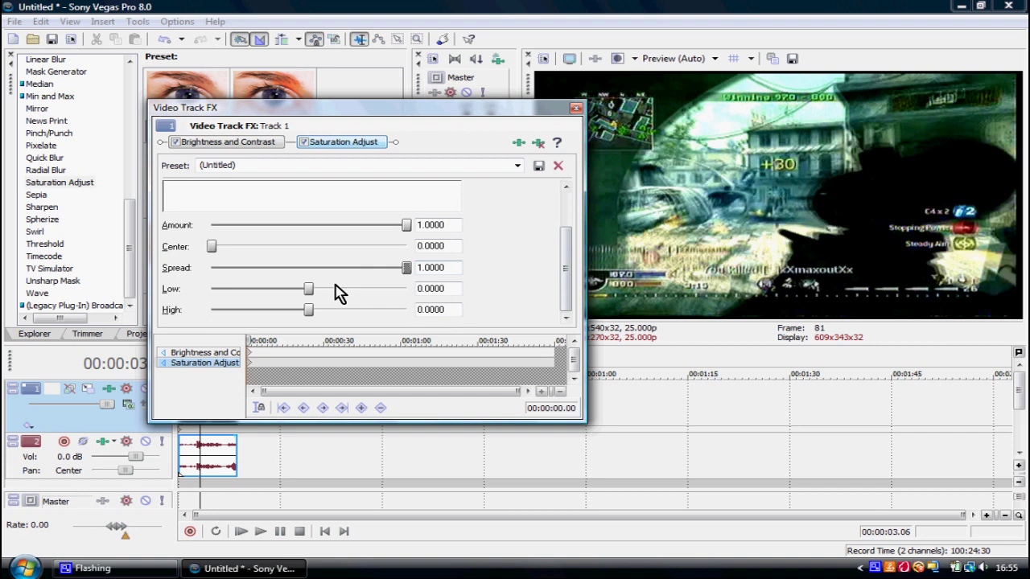
- Enter 0.065 for both Low and High, then close the effect settings
click(431, 289)
click(431, 288)
drag(418, 310, 433, 314)
click(438, 315)
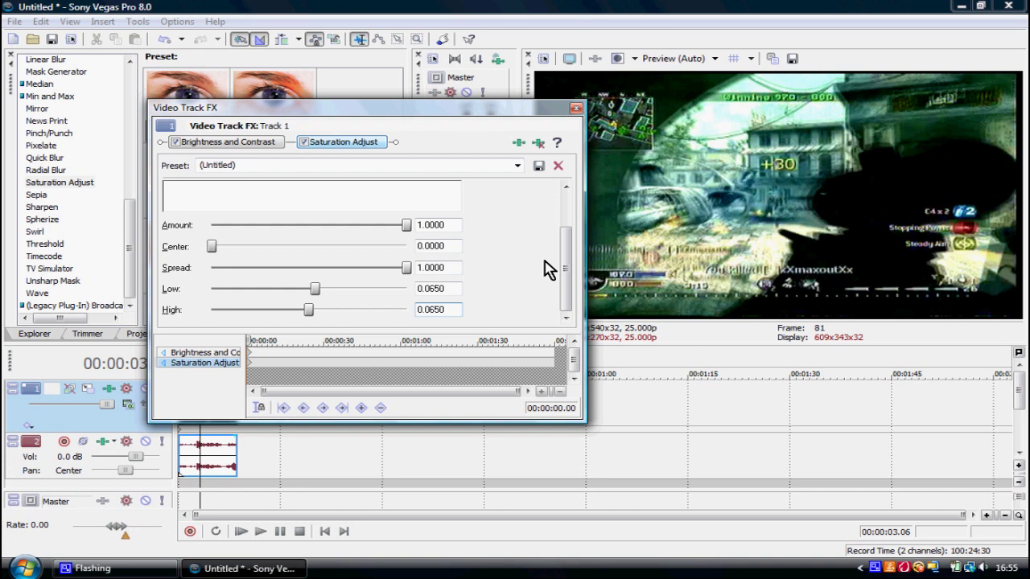
drag(564, 271, 563, 222)
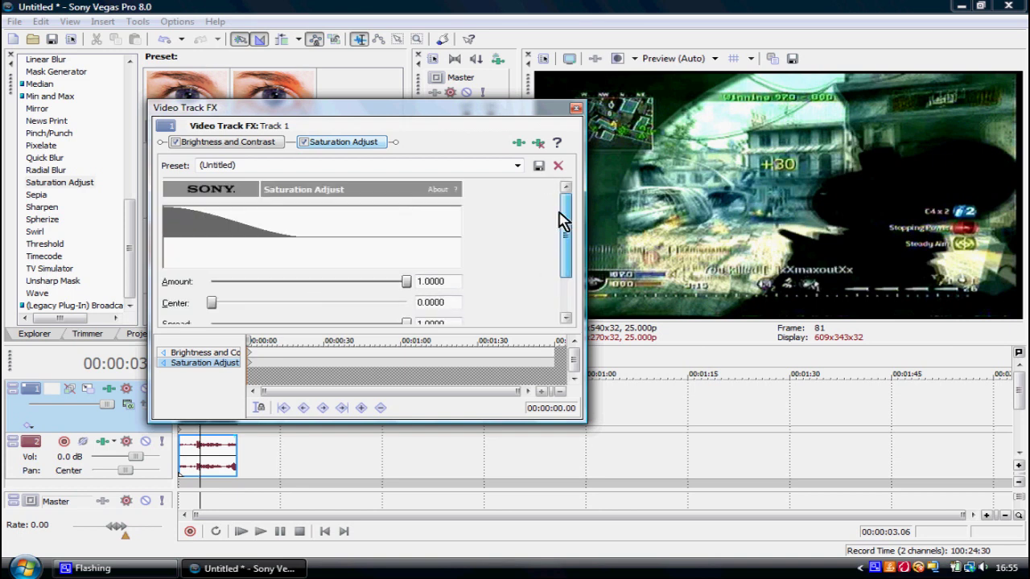
click(576, 108)
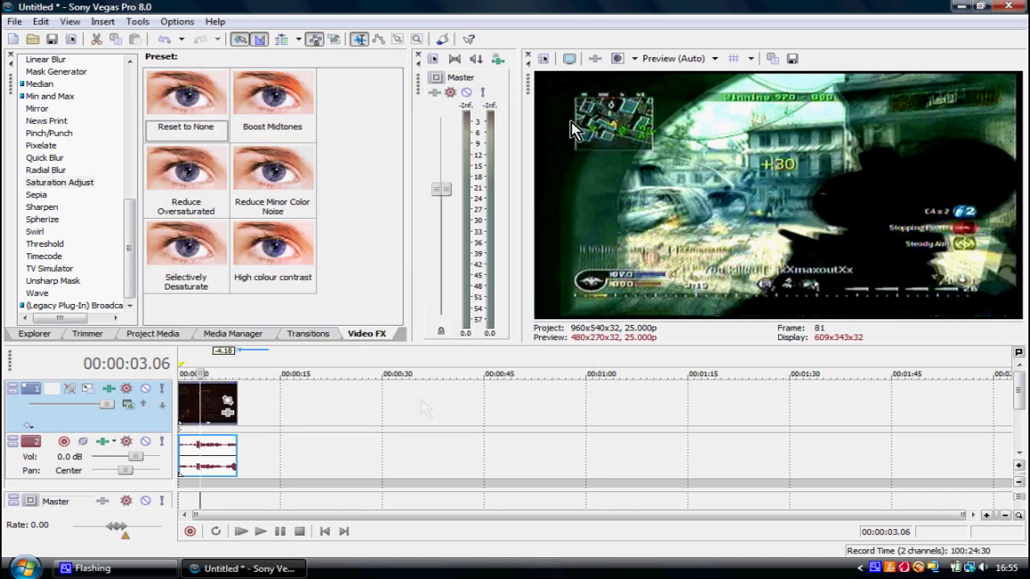
- Play back the colour-corrected clip to review it, then stop and park the playhead past the clip
key(space)
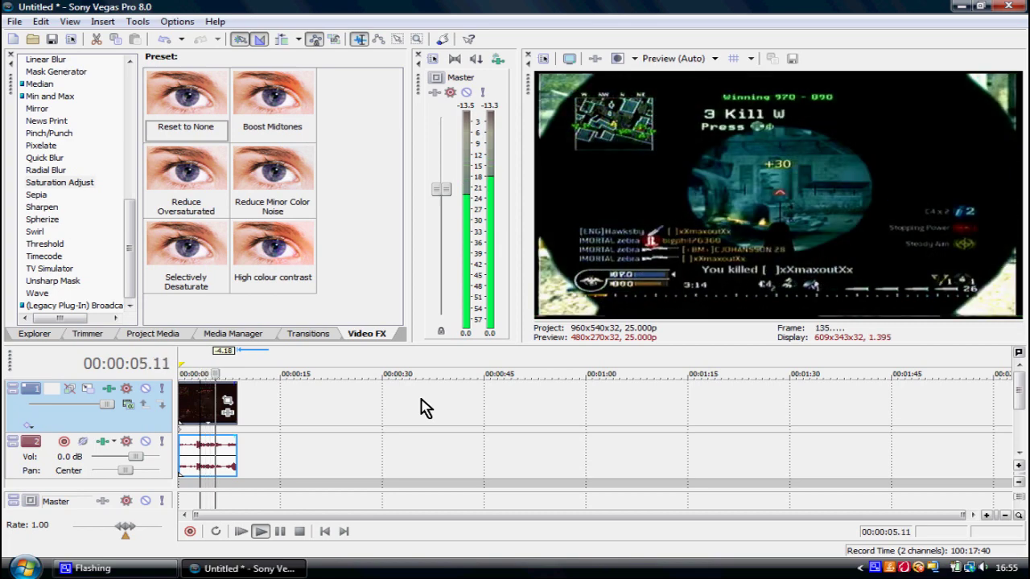
key(Return)
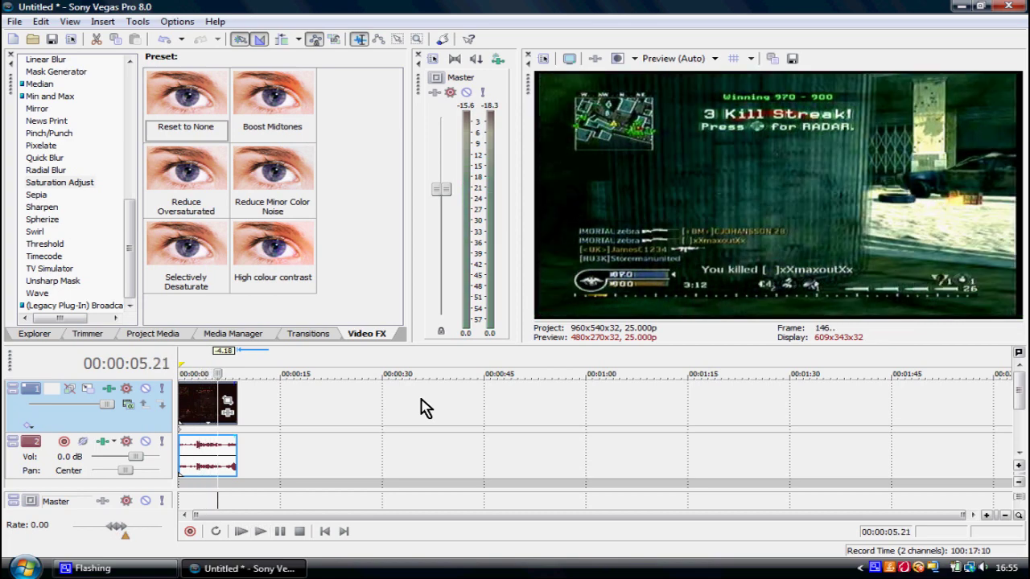
click(247, 410)
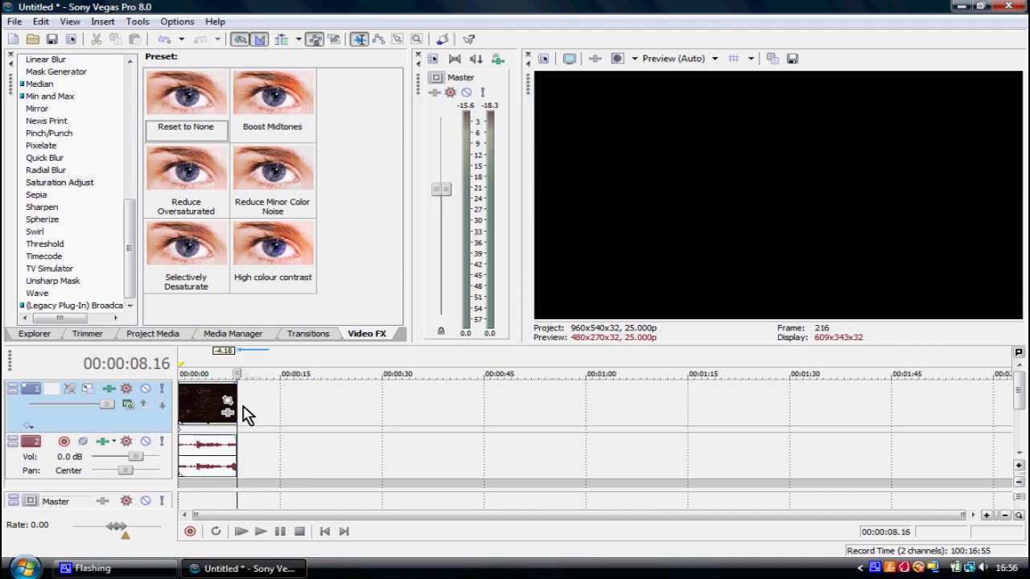
click(250, 416)
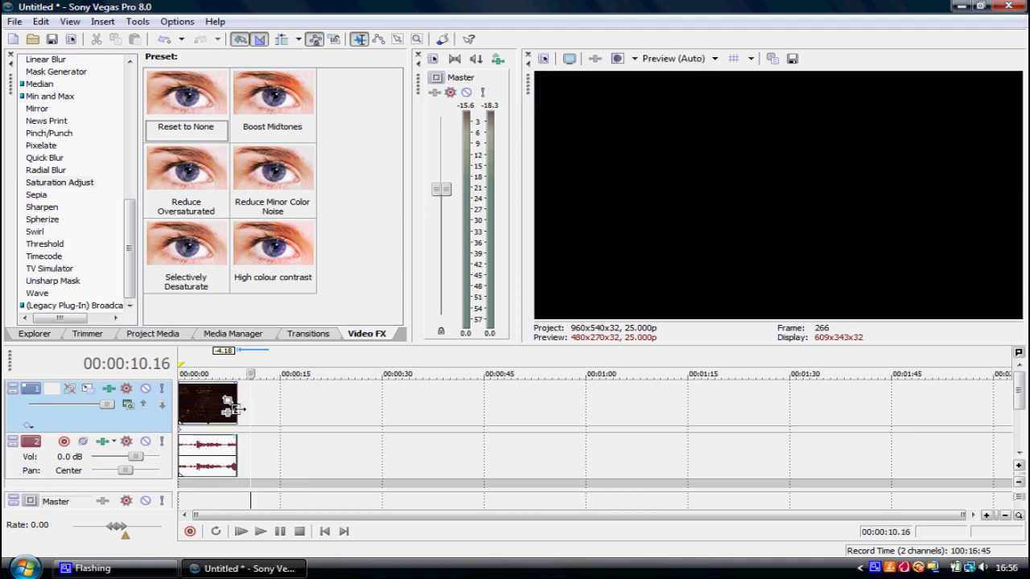
- Select the whole clip's video and audio events as the render time region
drag(242, 413, 227, 406)
double_click(226, 401)
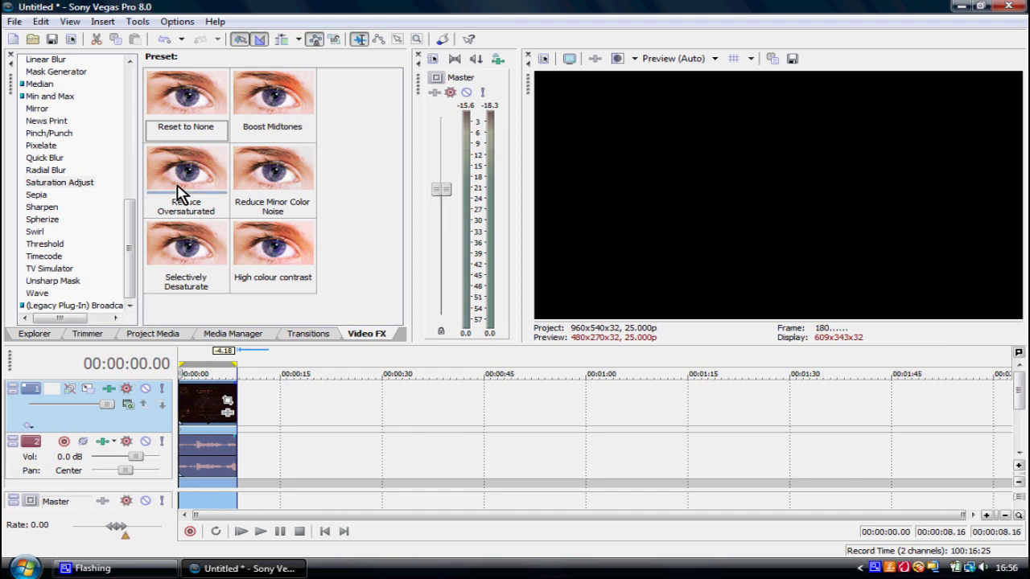
click(261, 428)
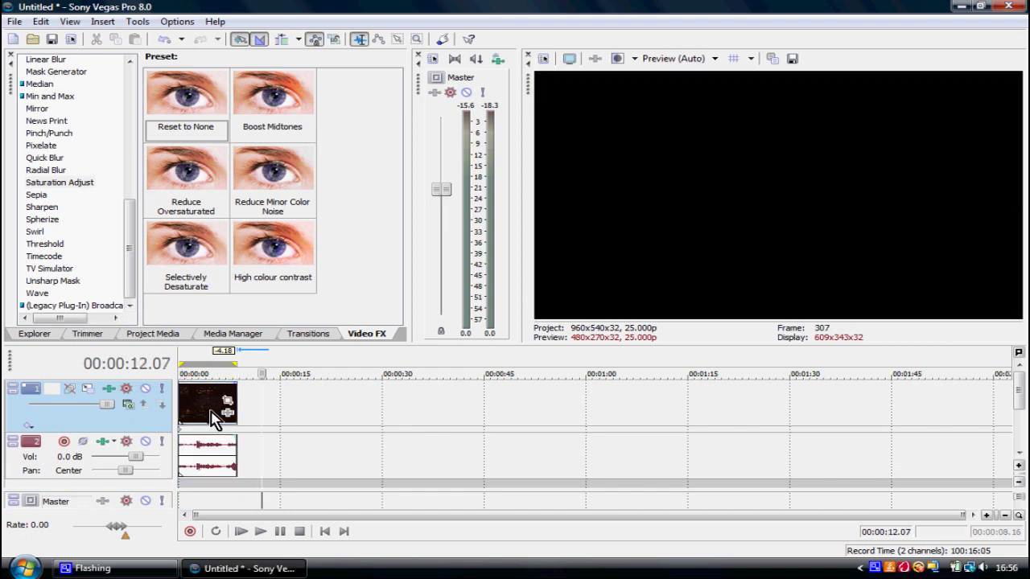
double_click(228, 400)
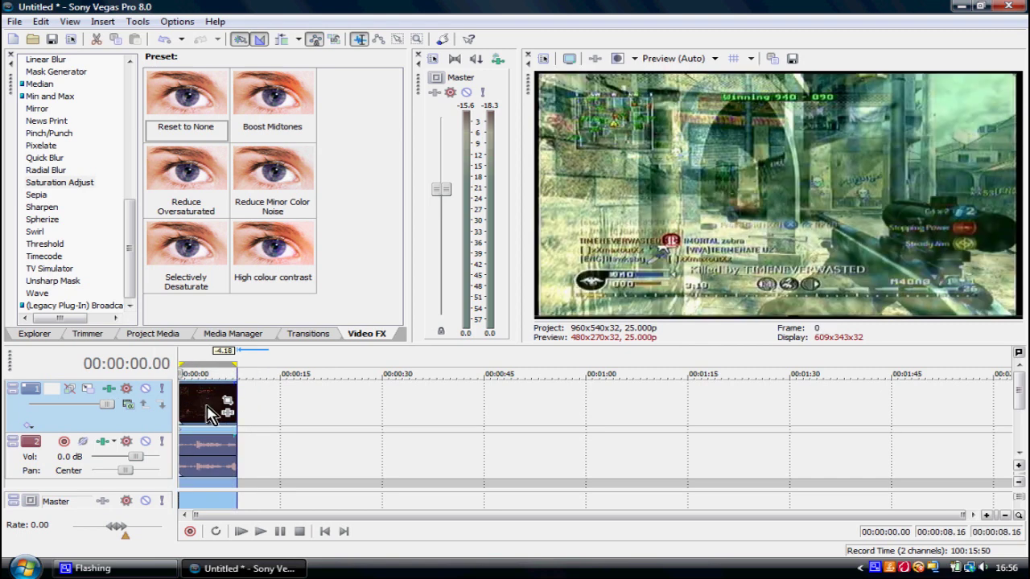
click(285, 416)
double_click(217, 416)
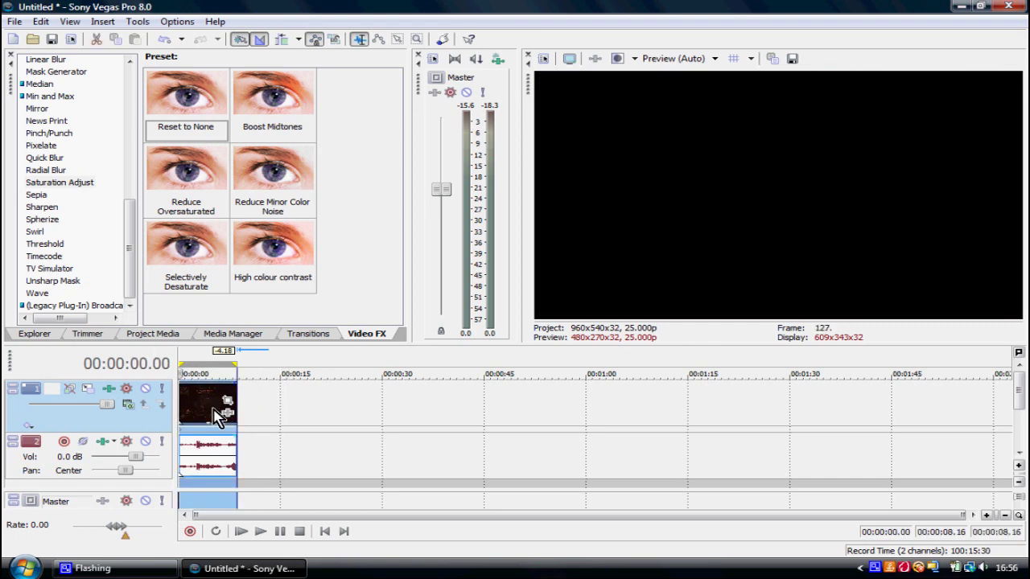
- Open Render As, targeting the Desktop with the file name 'quality test'
click(15, 21)
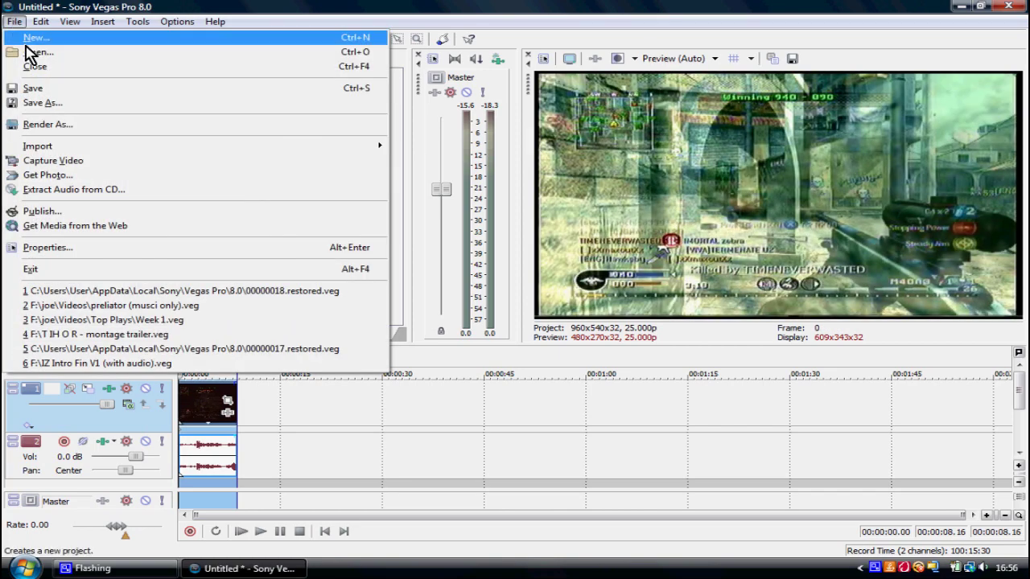
click(34, 124)
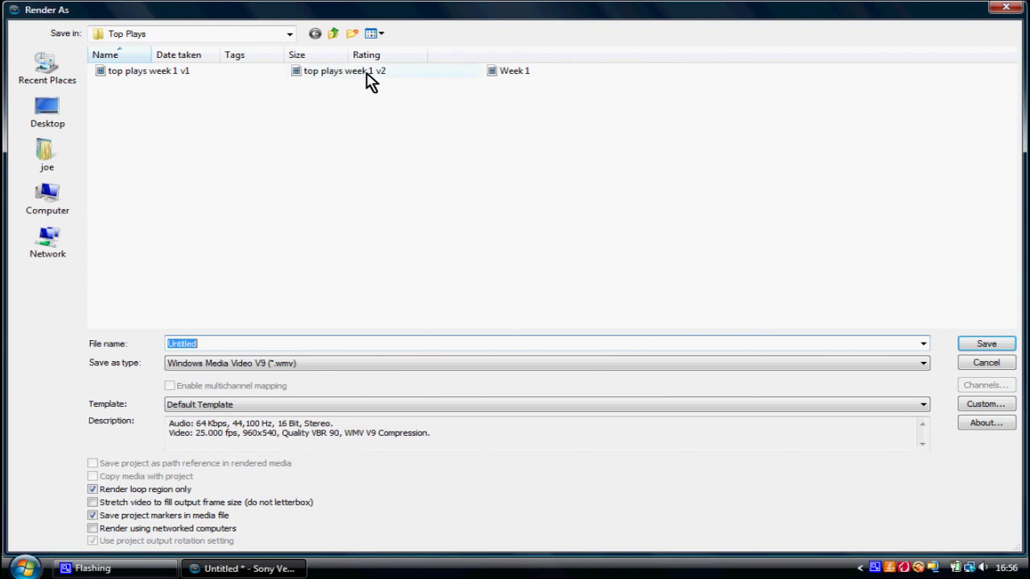
click(290, 36)
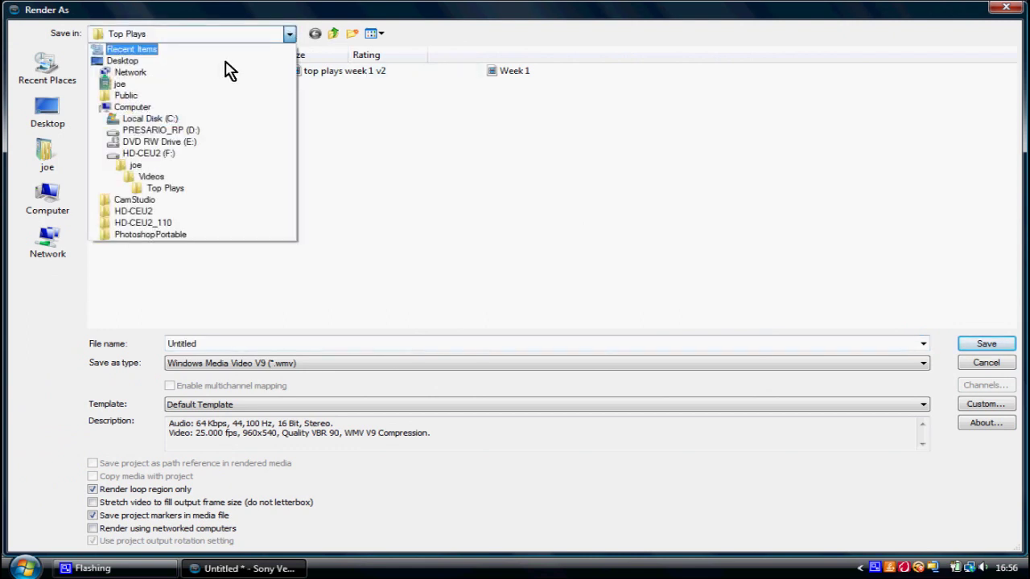
click(226, 61)
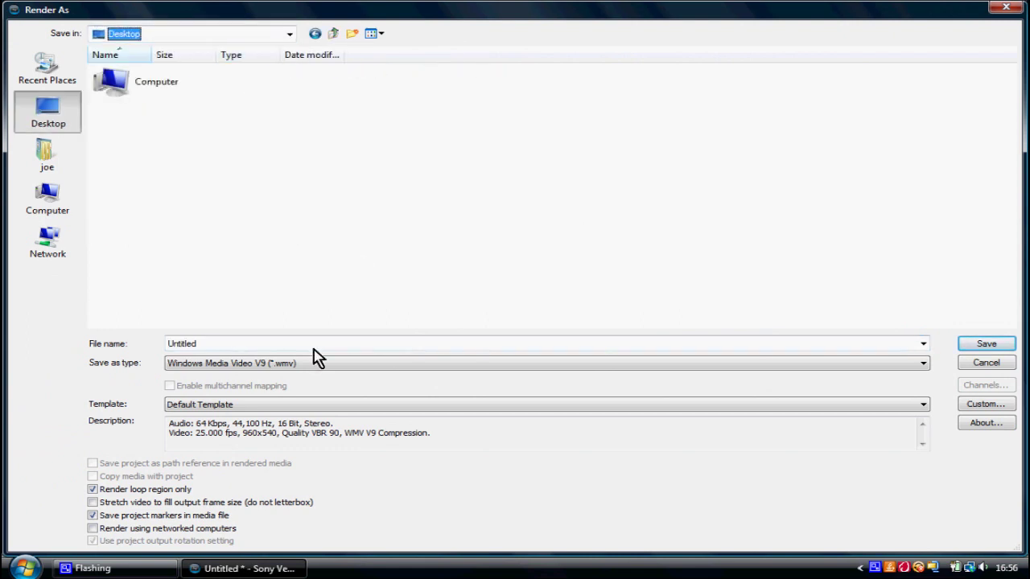
click(290, 343)
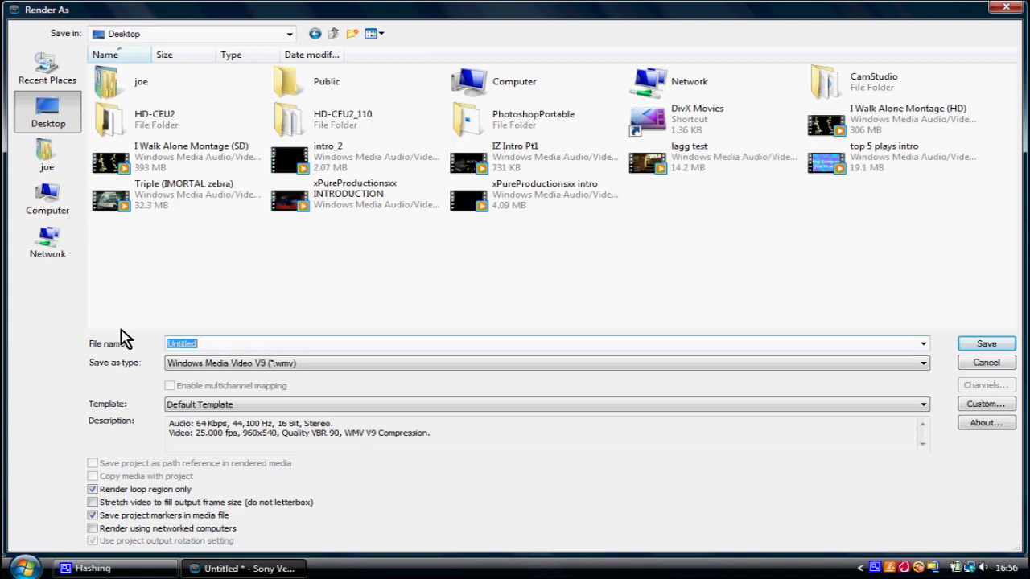
text(IH)
key(BackSpace)
key(BackSpace)
- Render as Windows Media Video V9 using the 6 Mbps HD 720-30p Video template
click(282, 368)
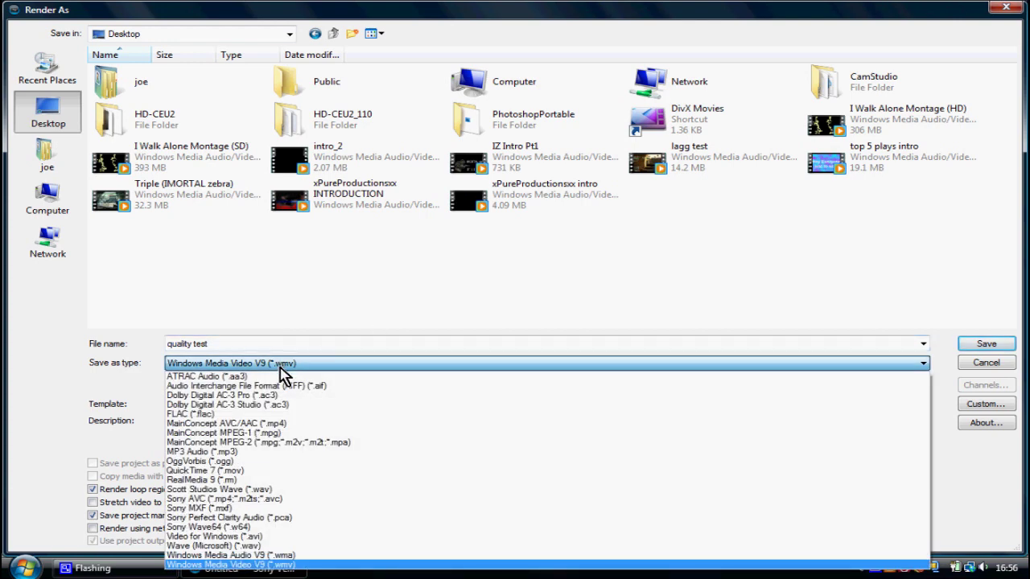
click(259, 565)
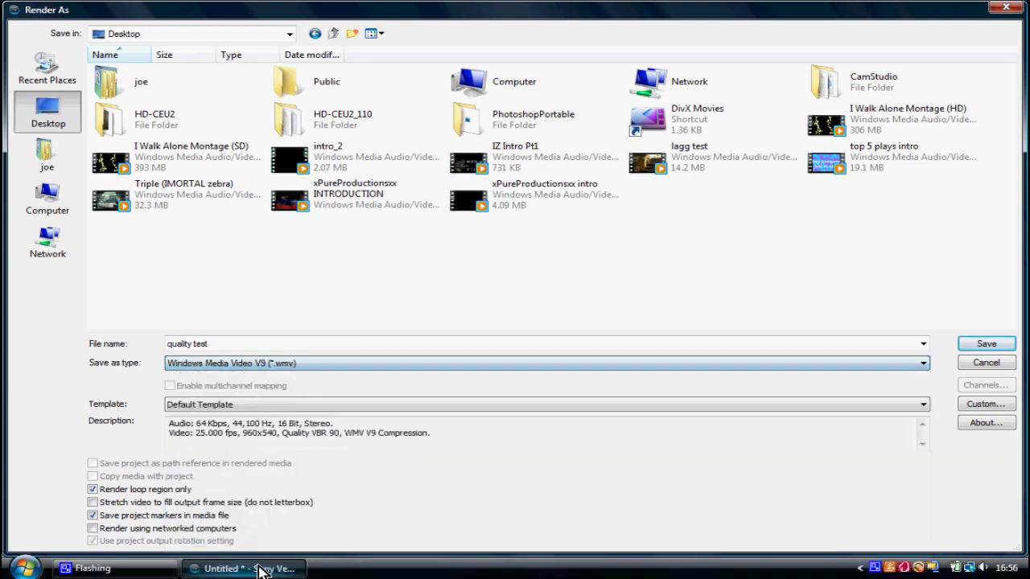
click(505, 406)
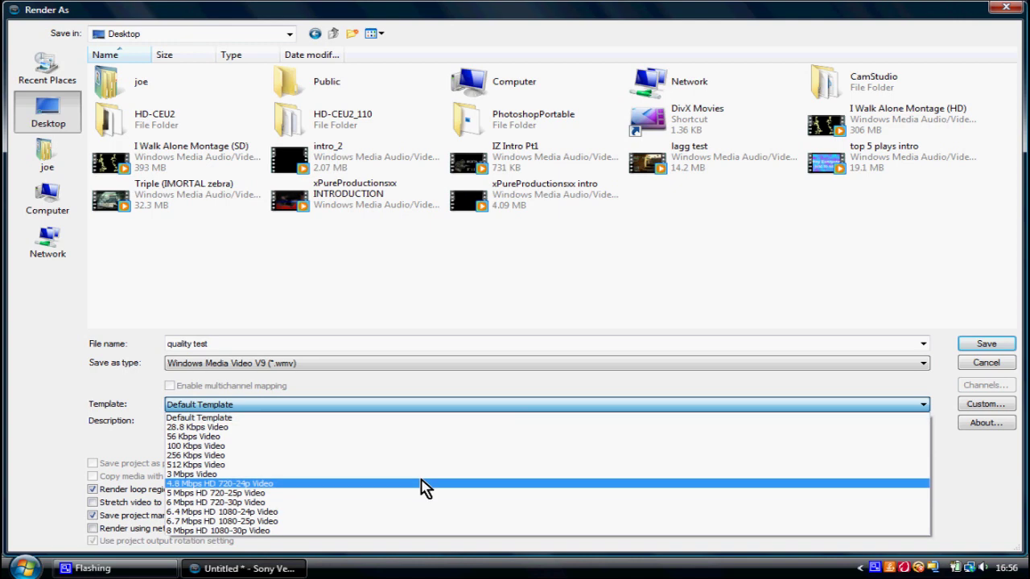
click(276, 504)
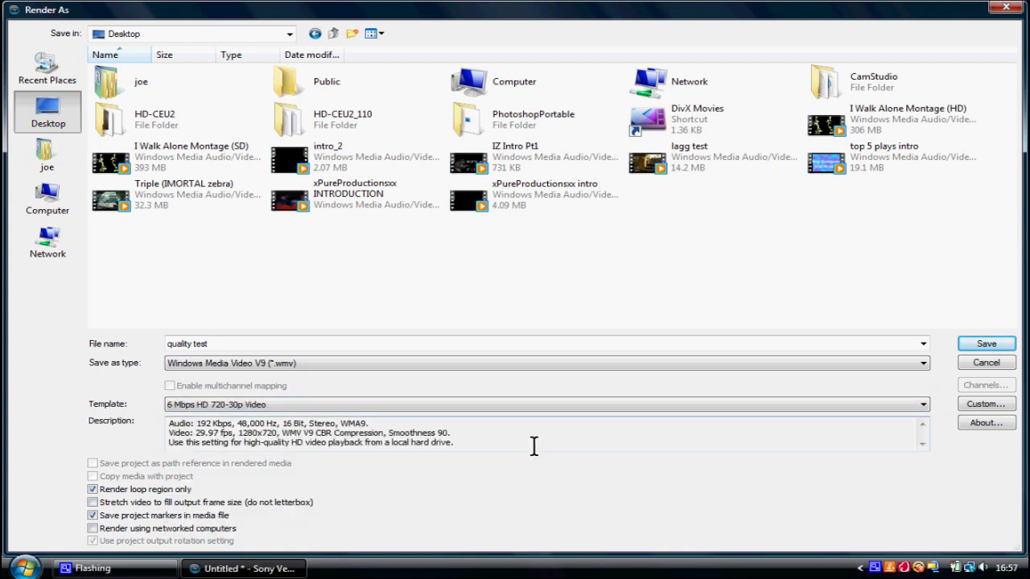
- Open the custom template settings and keep video rendering quality on Best
click(971, 409)
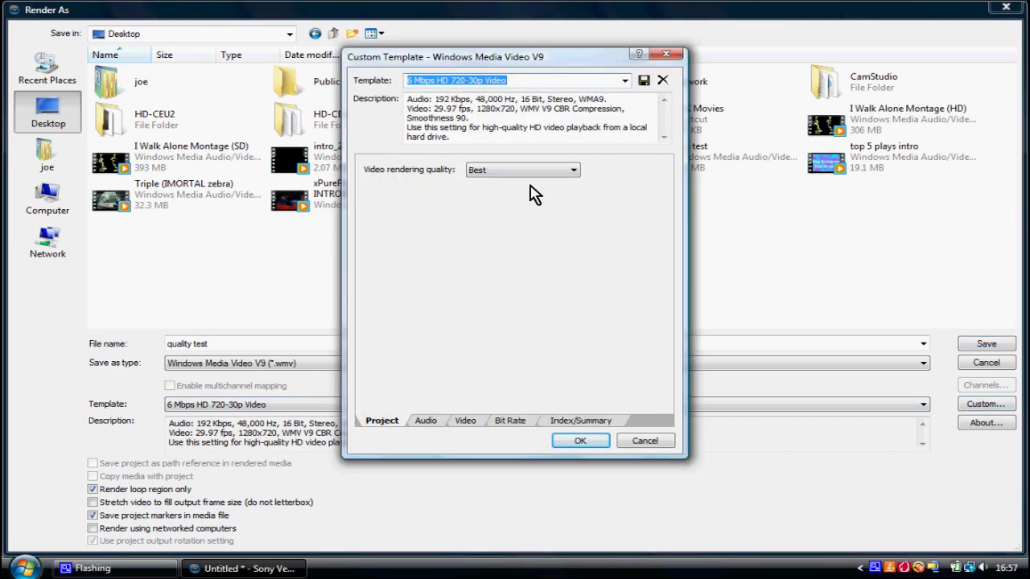
click(488, 172)
click(487, 171)
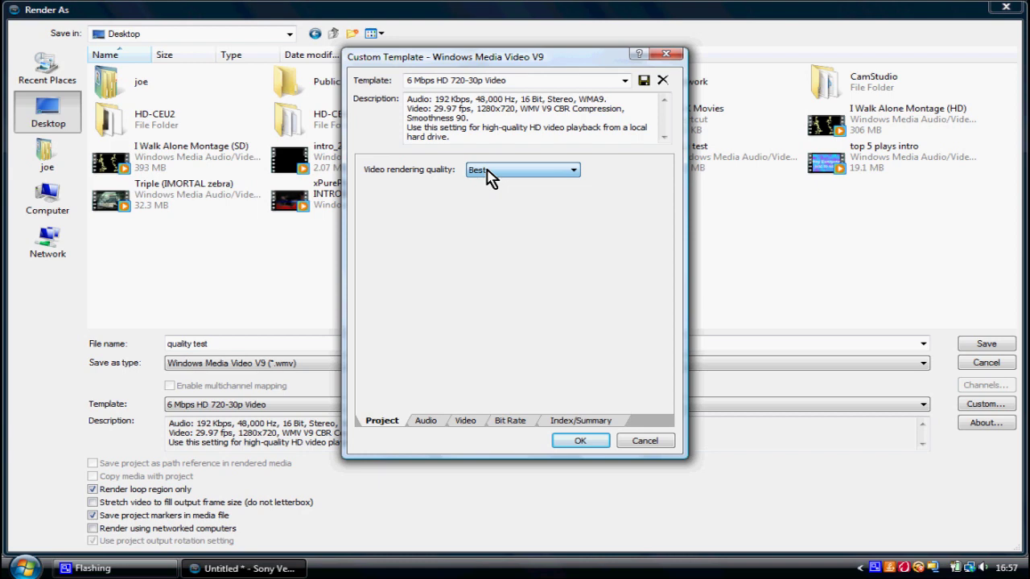
click(487, 171)
click(487, 172)
click(489, 172)
click(483, 172)
click(483, 171)
click(487, 171)
- Review the audio and video encoding settings, trying video smoothness at 79
click(435, 424)
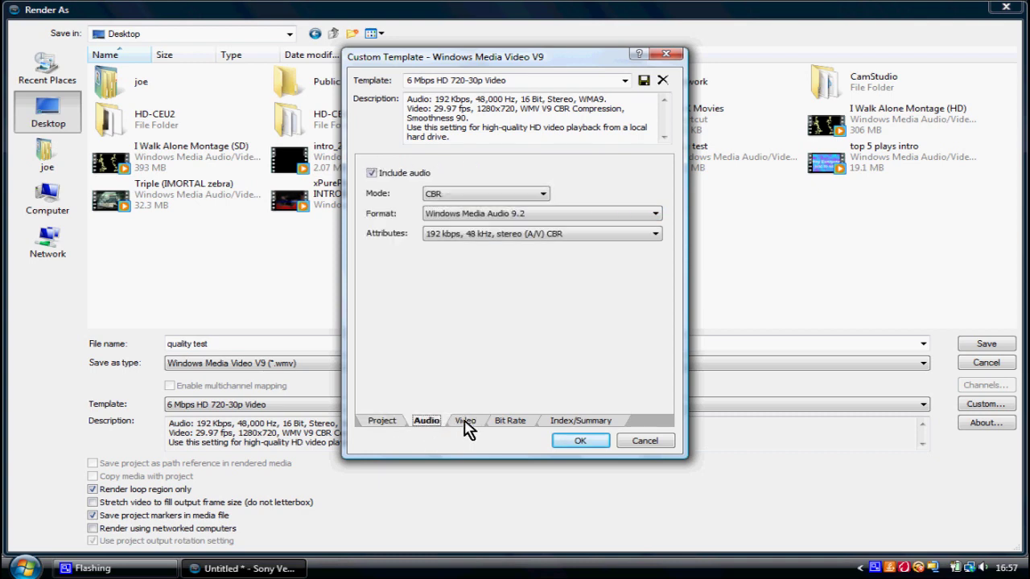
click(466, 423)
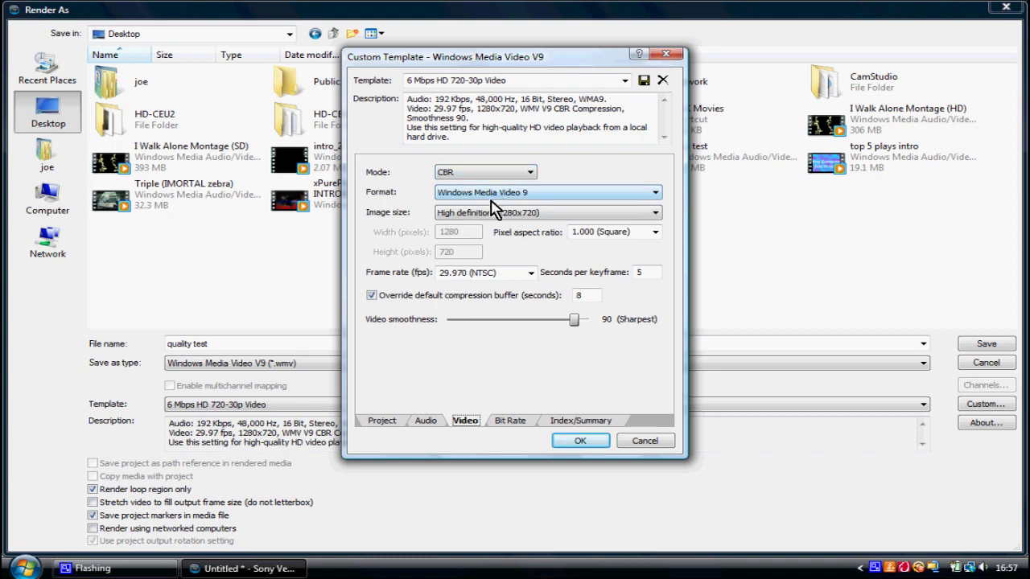
click(494, 212)
click(574, 319)
mouse_move(581, 326)
mouse_down()
mouse_move(563, 324)
mouse_move(576, 322)
mouse_up()
- Try a custom image size of 960 x 540
click(519, 216)
click(524, 216)
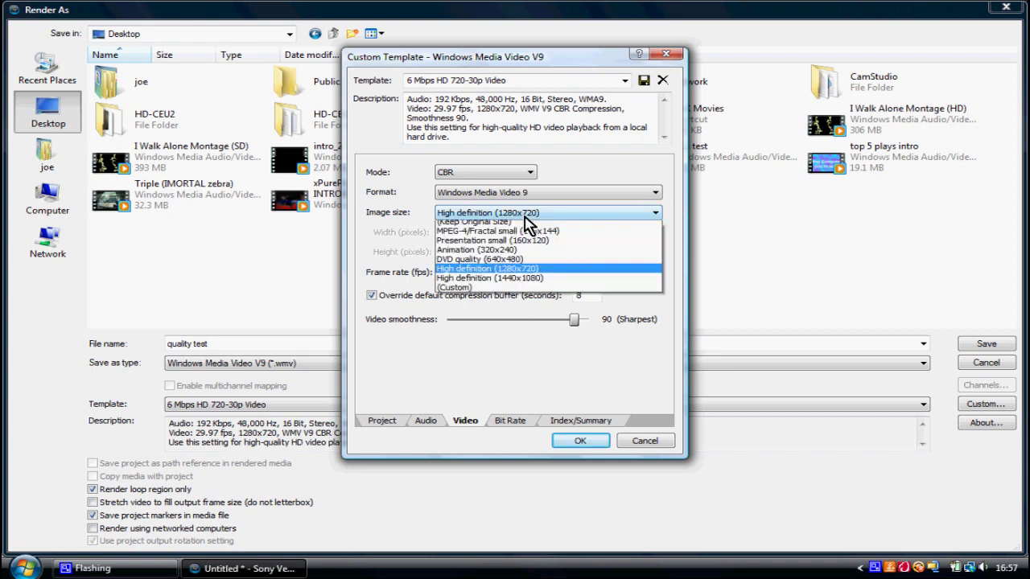
click(494, 293)
drag(467, 234, 379, 232)
text(960)
key(Tab)
key(Tab)
text(540)
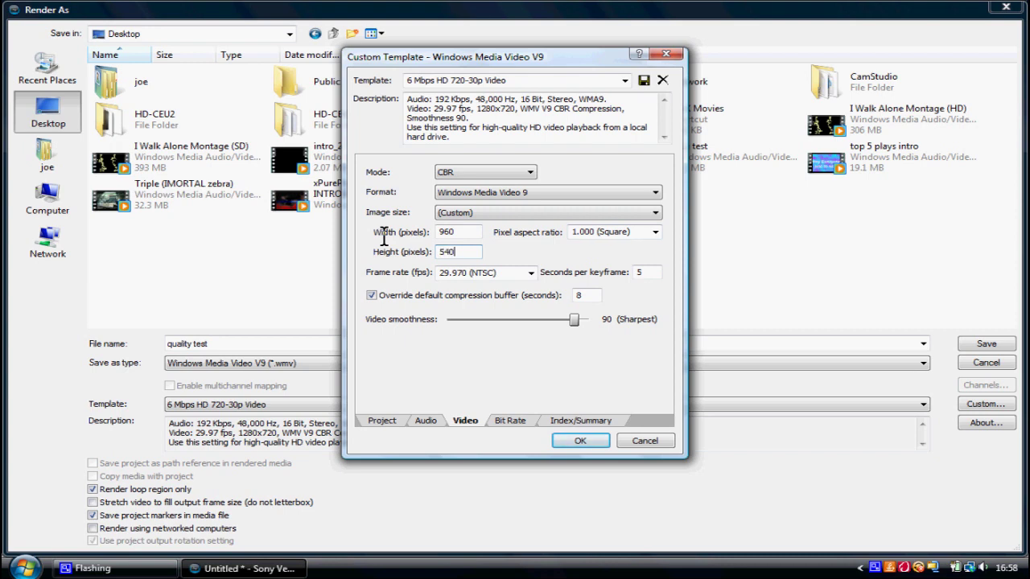
- Revert image size to Keep Original Size, set video smoothness to 93, and confirm
click(473, 214)
click(474, 226)
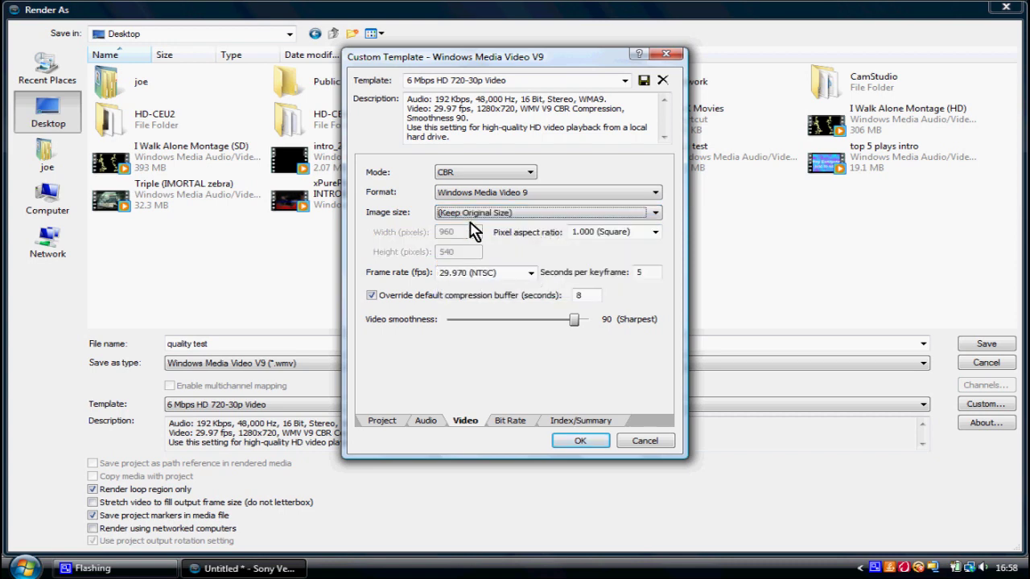
click(573, 319)
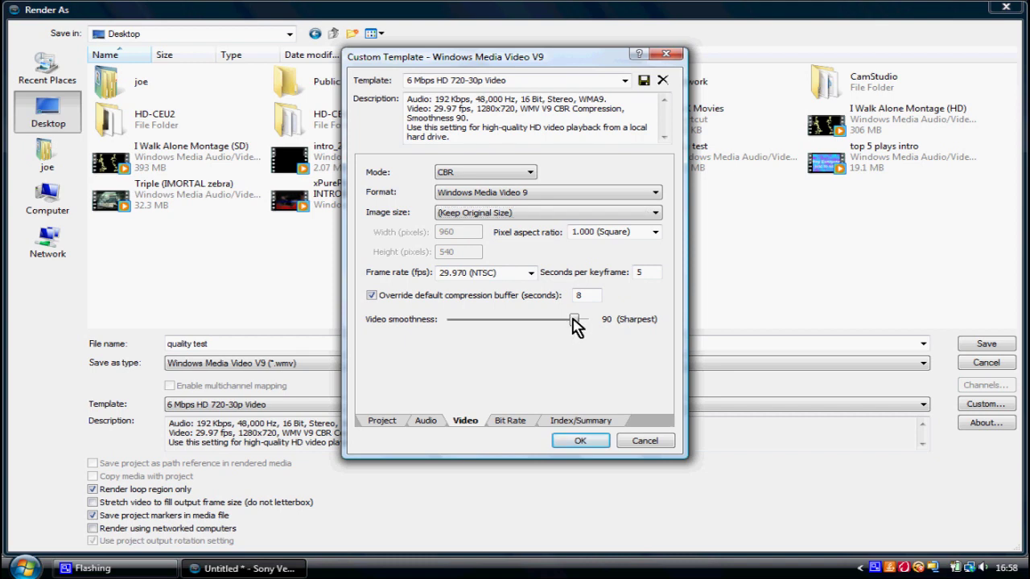
drag(573, 319, 579, 320)
click(576, 442)
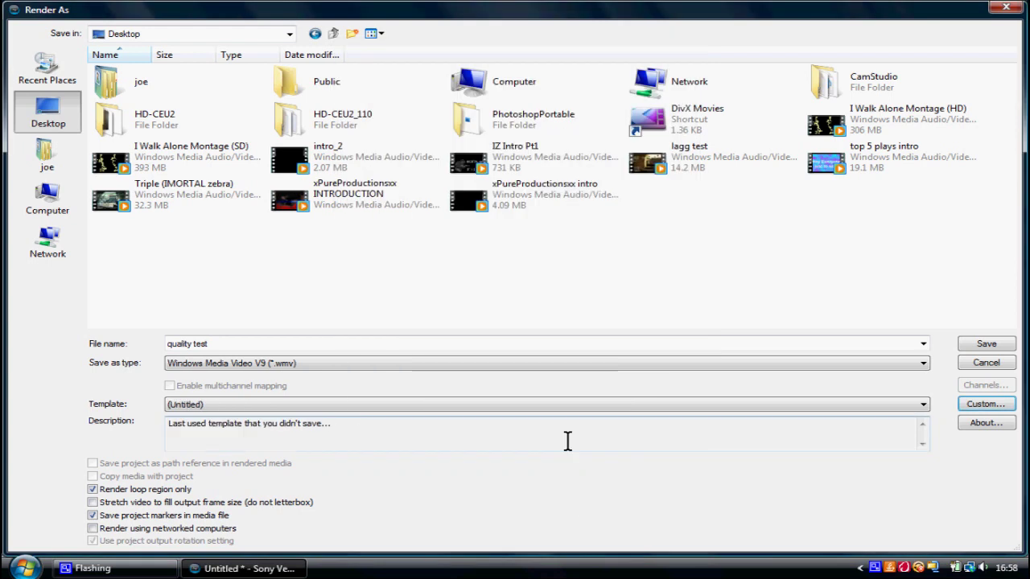
- Render the clip to quality test.wmv and open the finished video
click(983, 344)
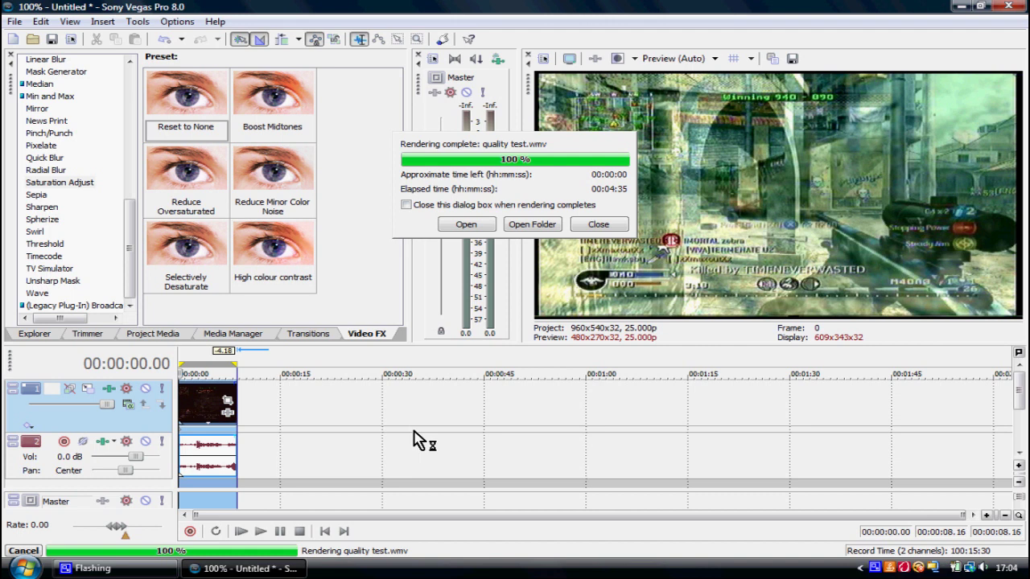
click(473, 228)
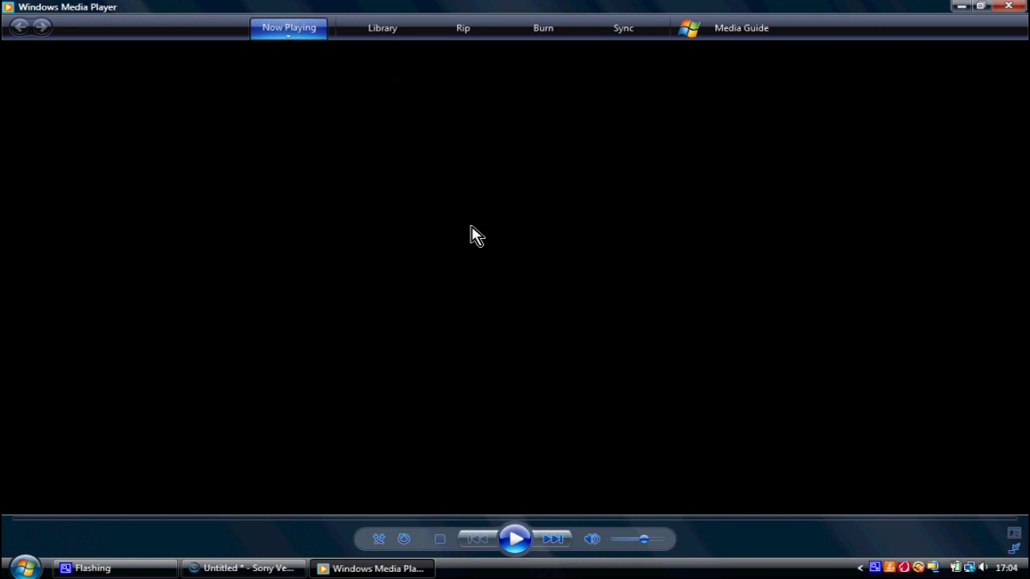
- Close Windows Media Player to return to the untitled Vegas project
click(1008, 6)
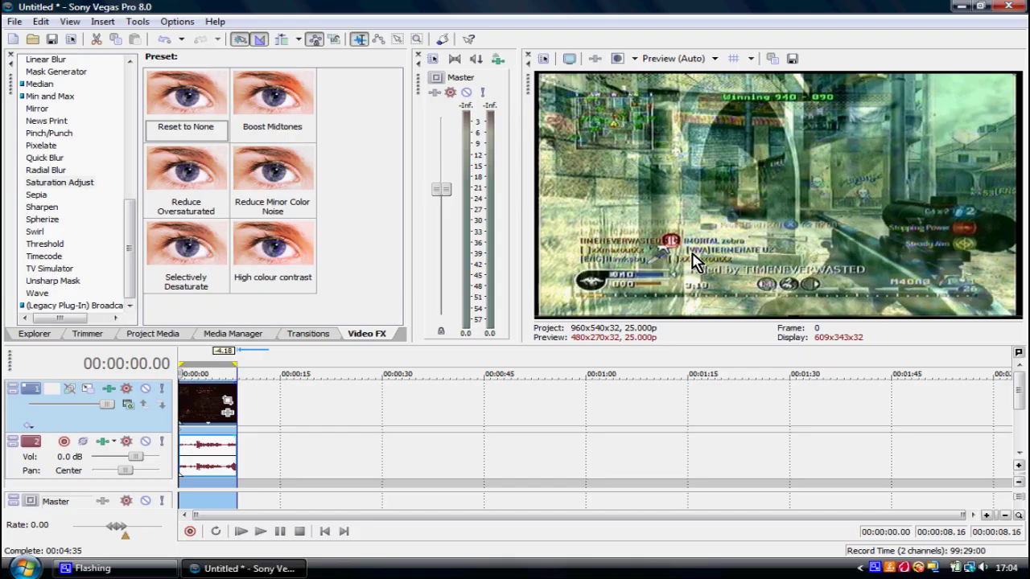